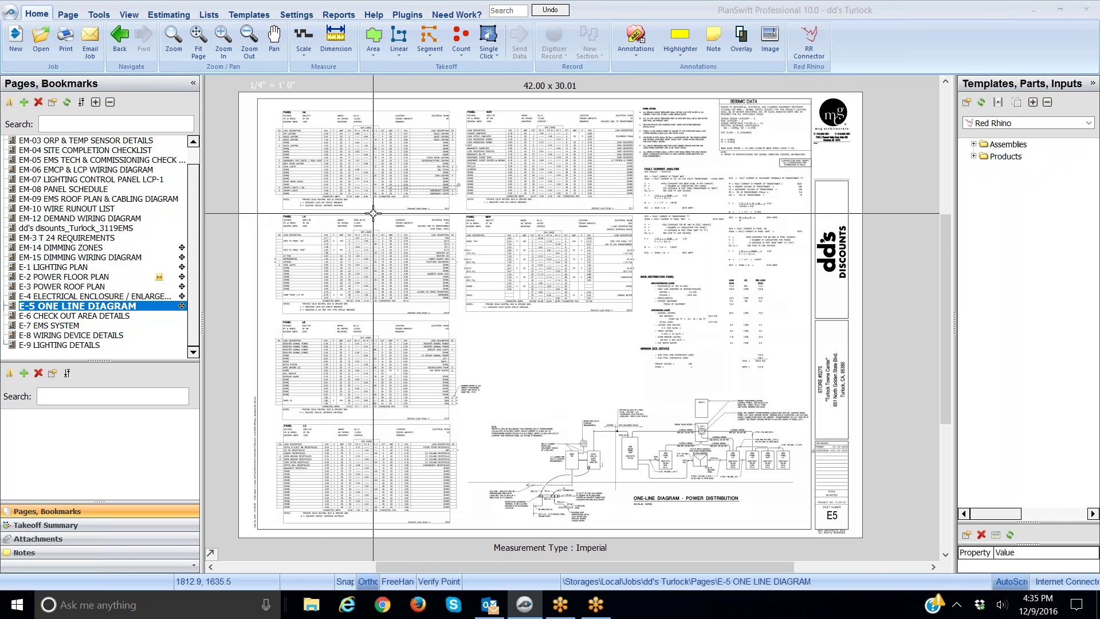
Review the HA and LA panel schedules on the E-5 page and set its scale to 1/4" = 1' 0"
scroll(373, 213, up, 5)
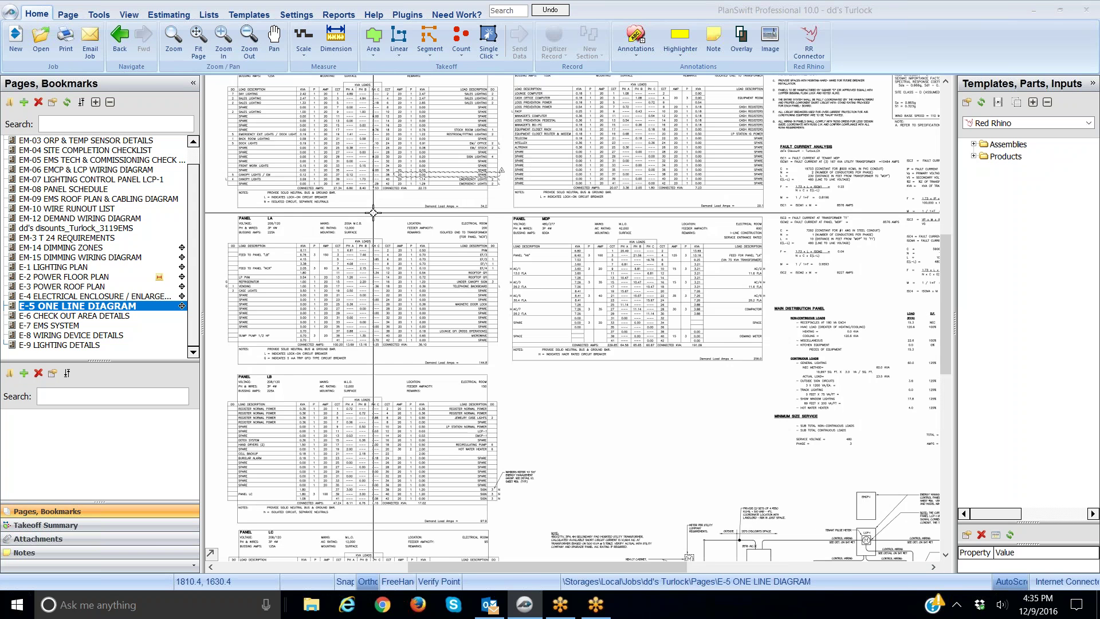
drag(385, 195, 453, 312)
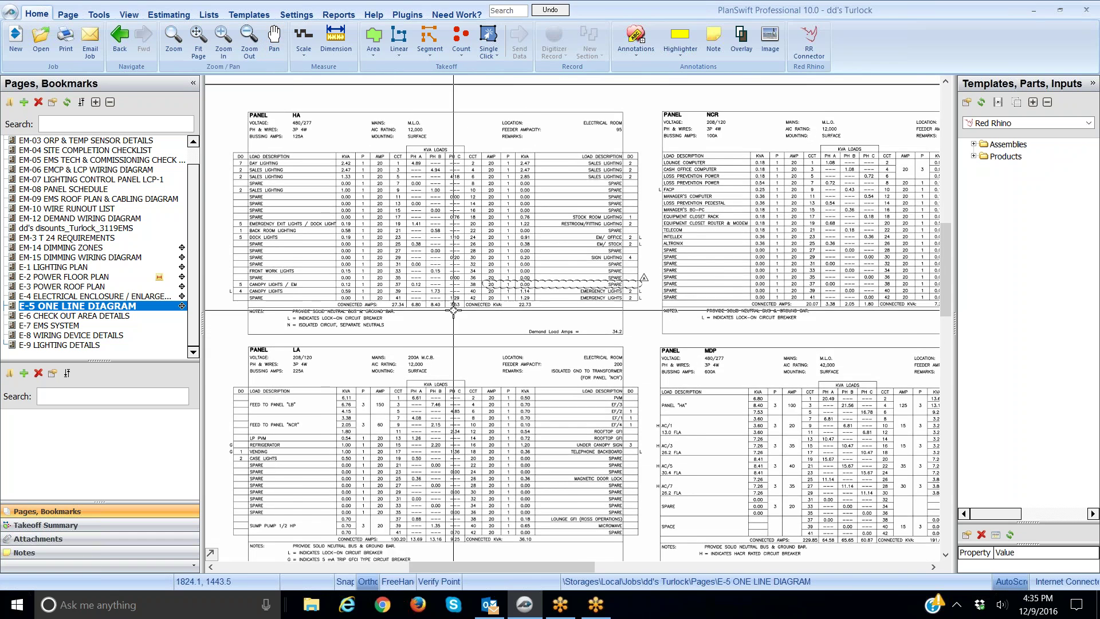
scroll(454, 312, up, 3)
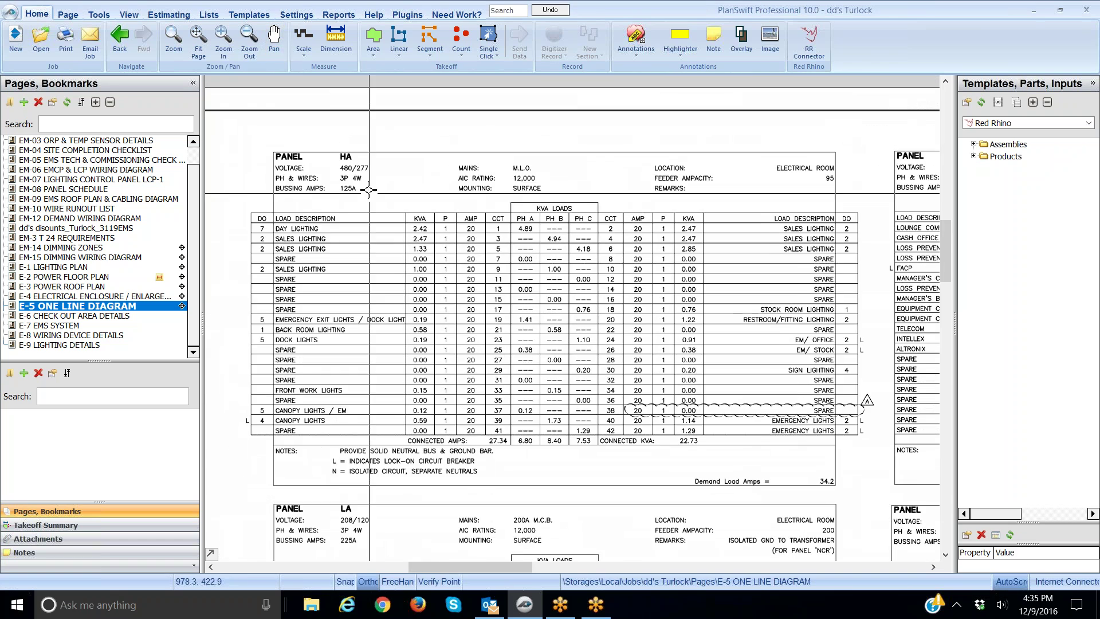
scroll(798, 334, right, 2)
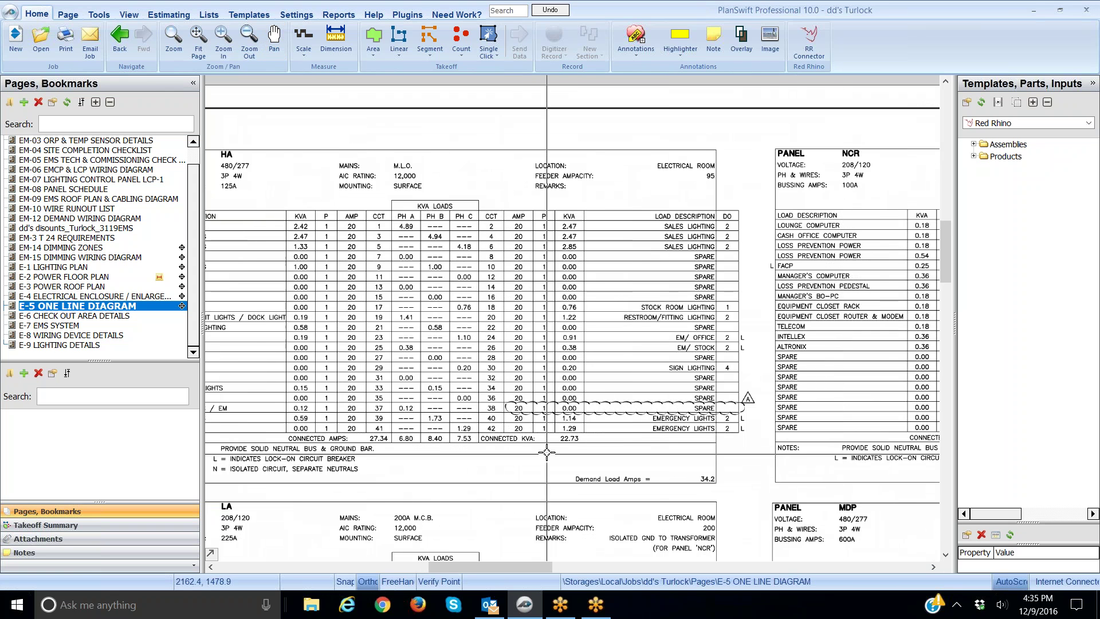
drag(547, 452, 649, 279)
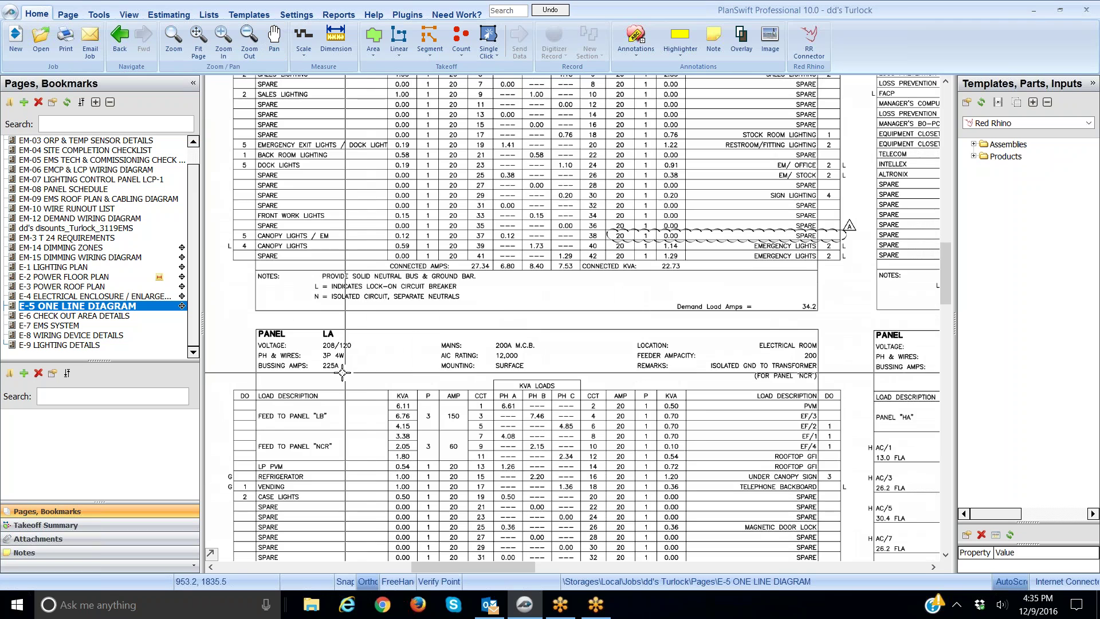
drag(549, 185, 538, 311)
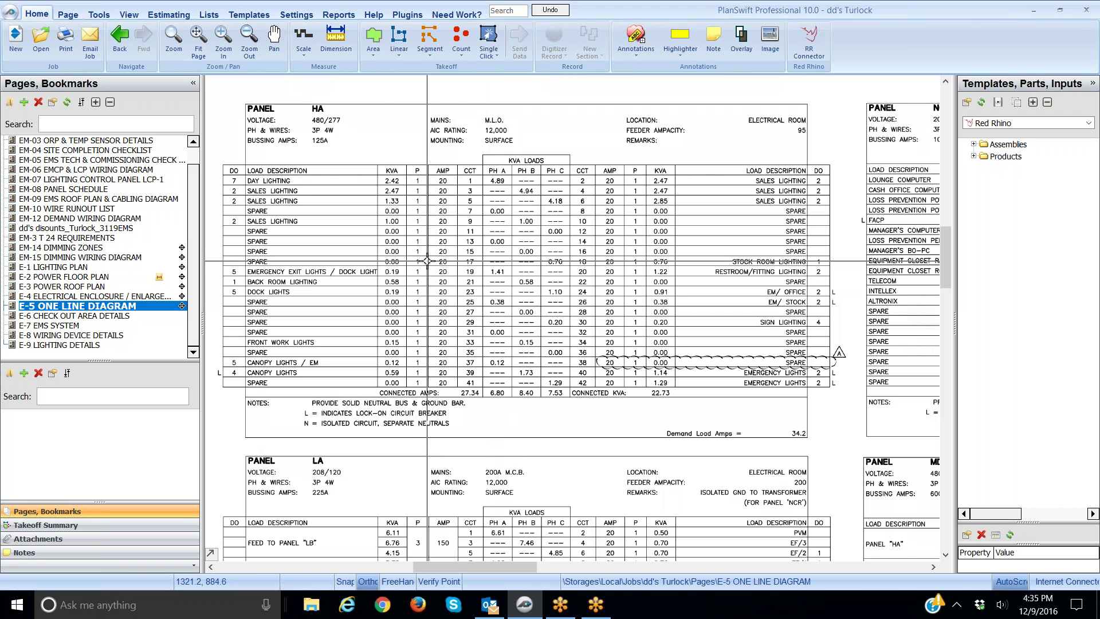
click(303, 57)
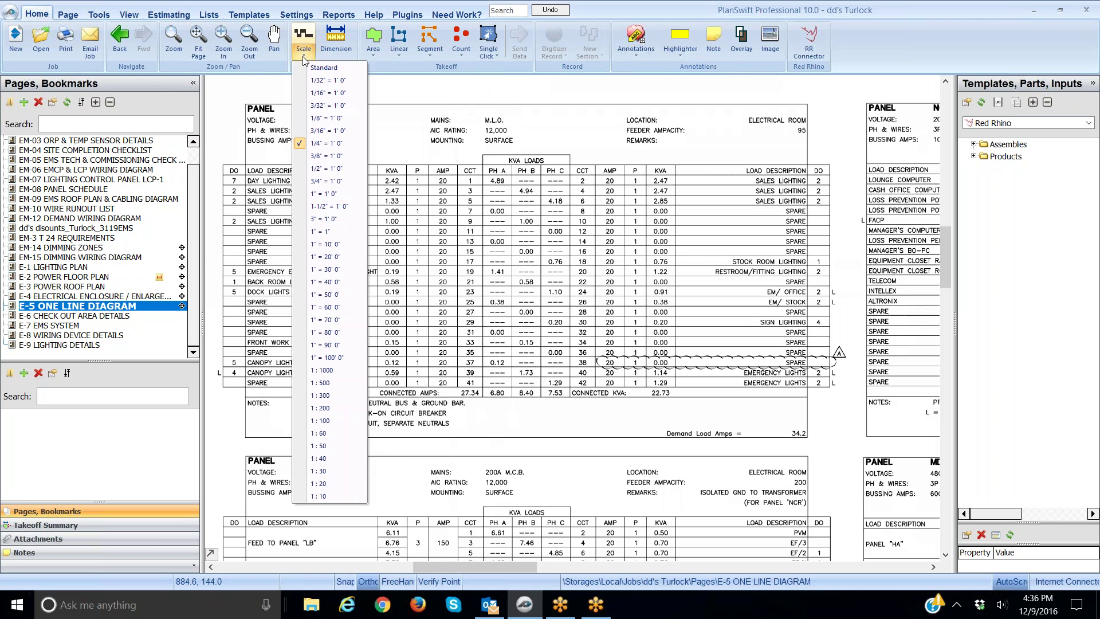
click(324, 144)
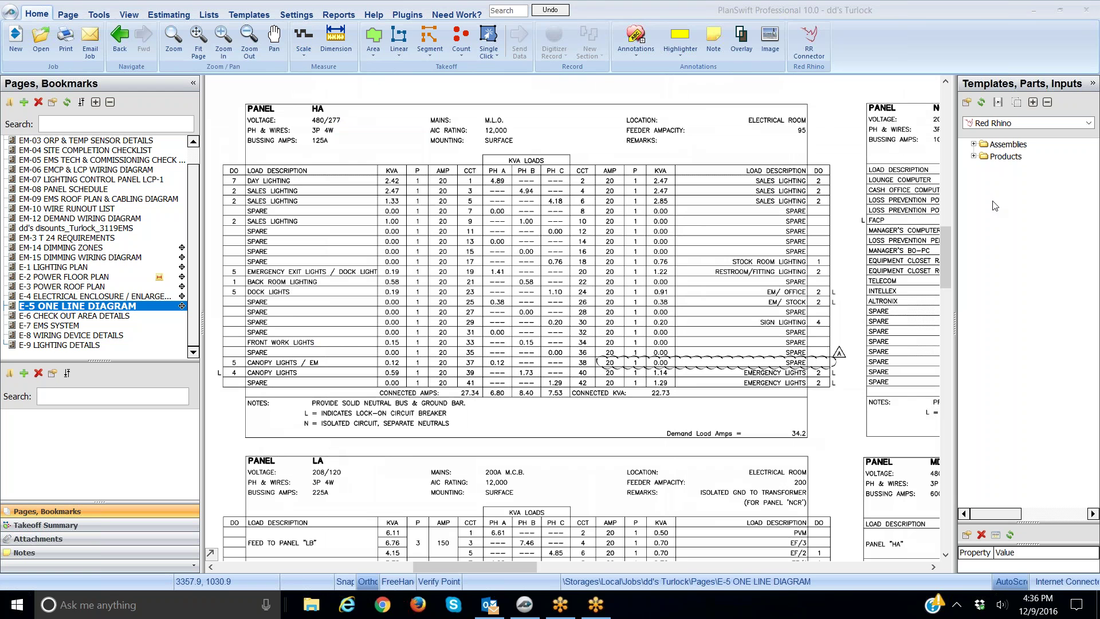
Expand Products to 8000 - Electrical Commercial/Indust - Labor Only, then 11005 - Panels - 100 Amp to 400 Amp, and widen the template list
click(975, 158)
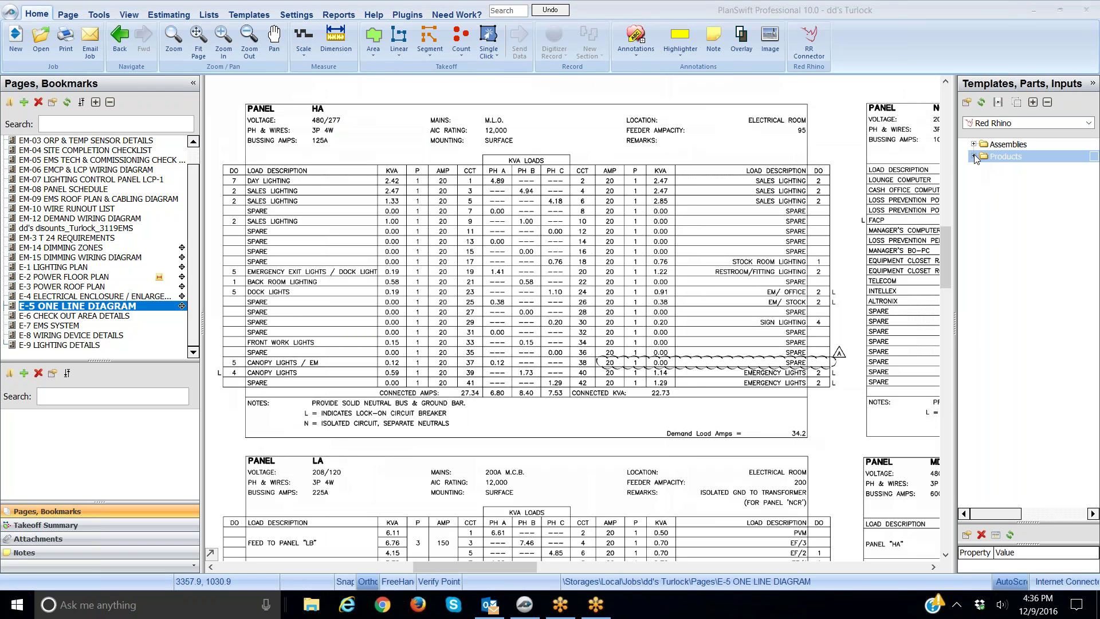
click(974, 156)
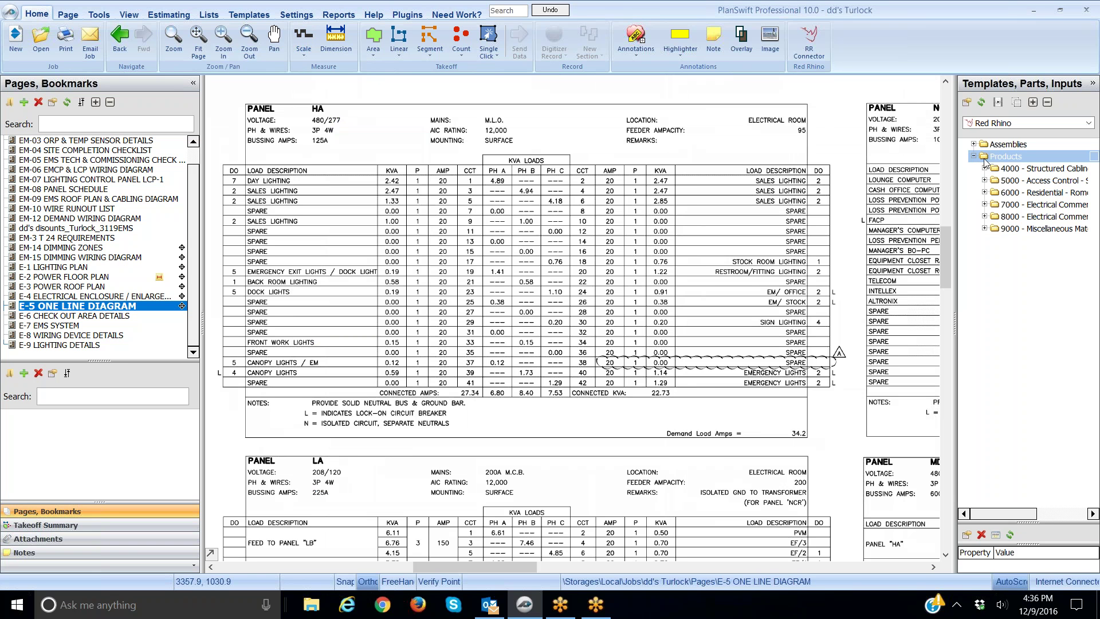
click(984, 217)
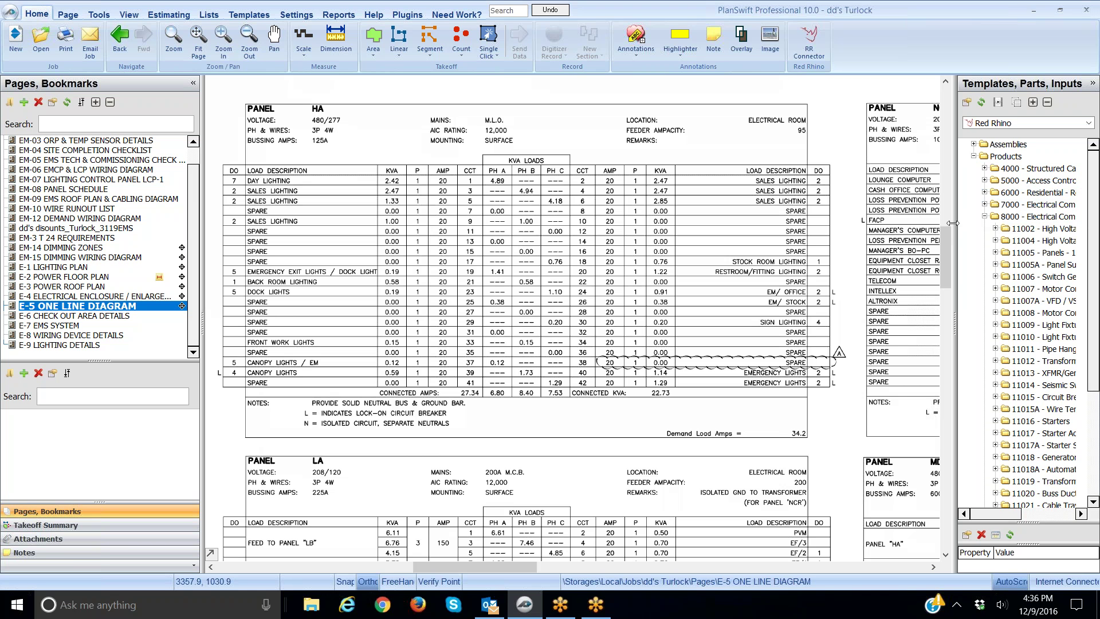
drag(953, 223, 840, 230)
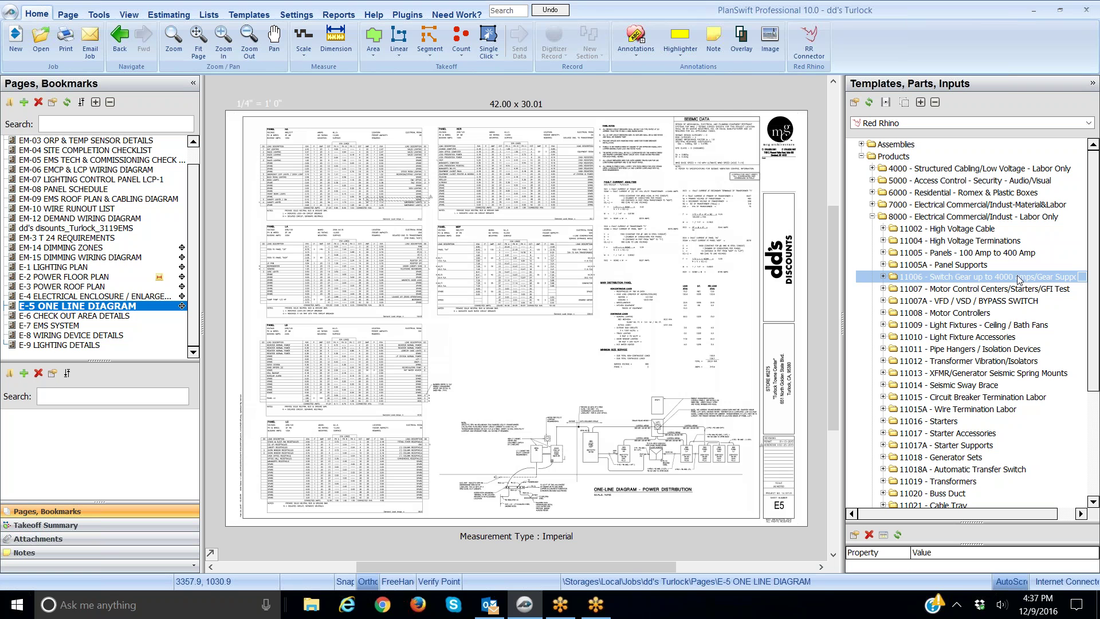
click(884, 253)
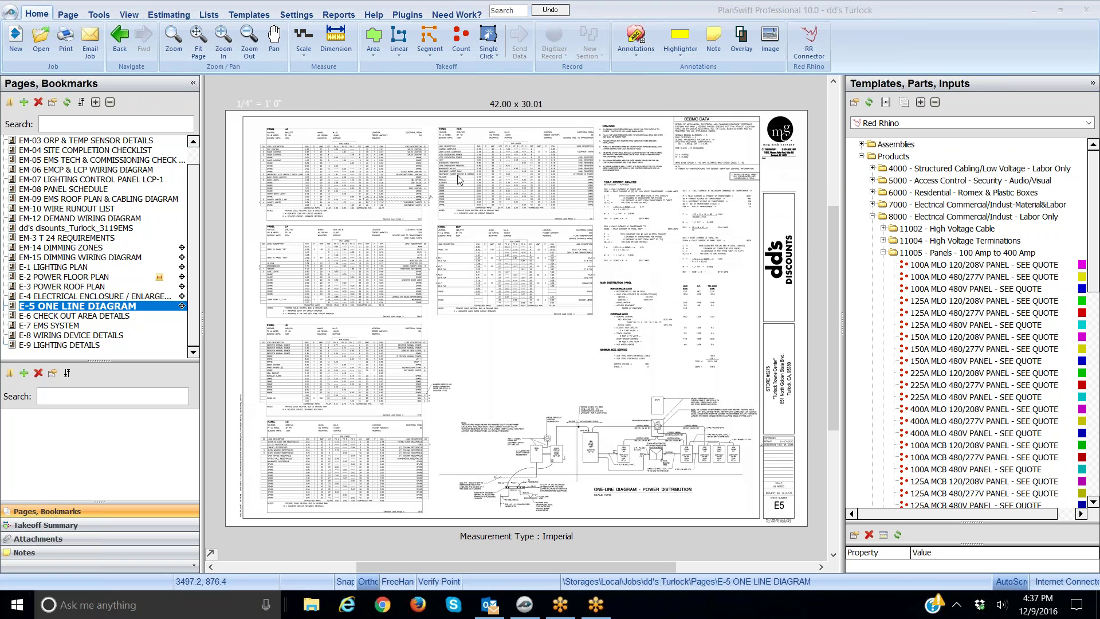
Start a takeoff for panel HA from the 125A MLO 480/277V PANEL - SEE QUOTE item
scroll(315, 164, up, 2)
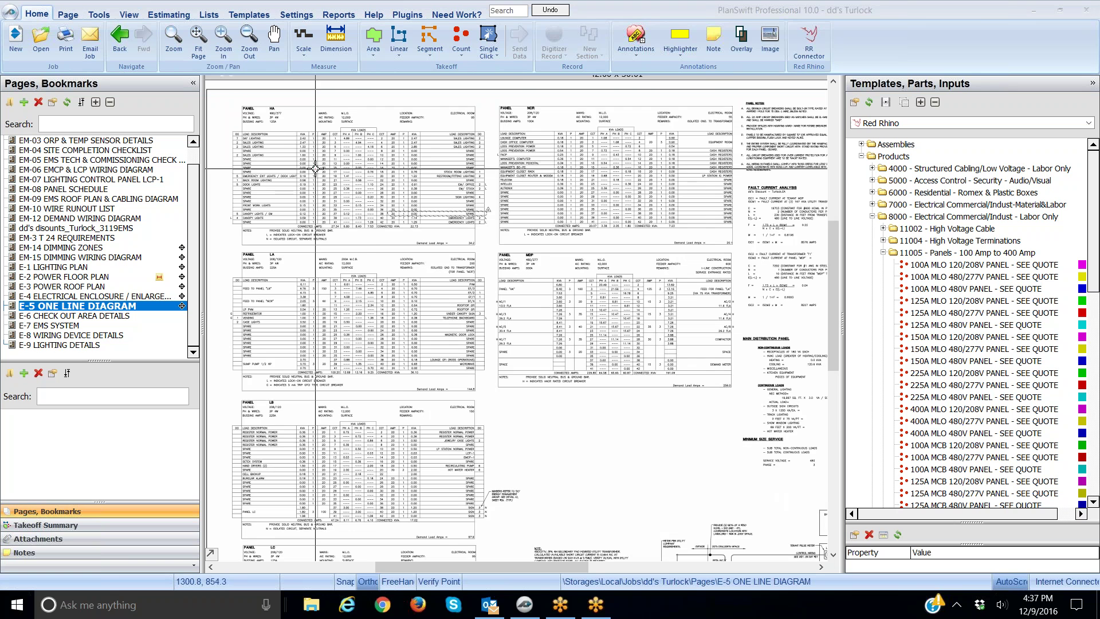
scroll(314, 165, up, 3)
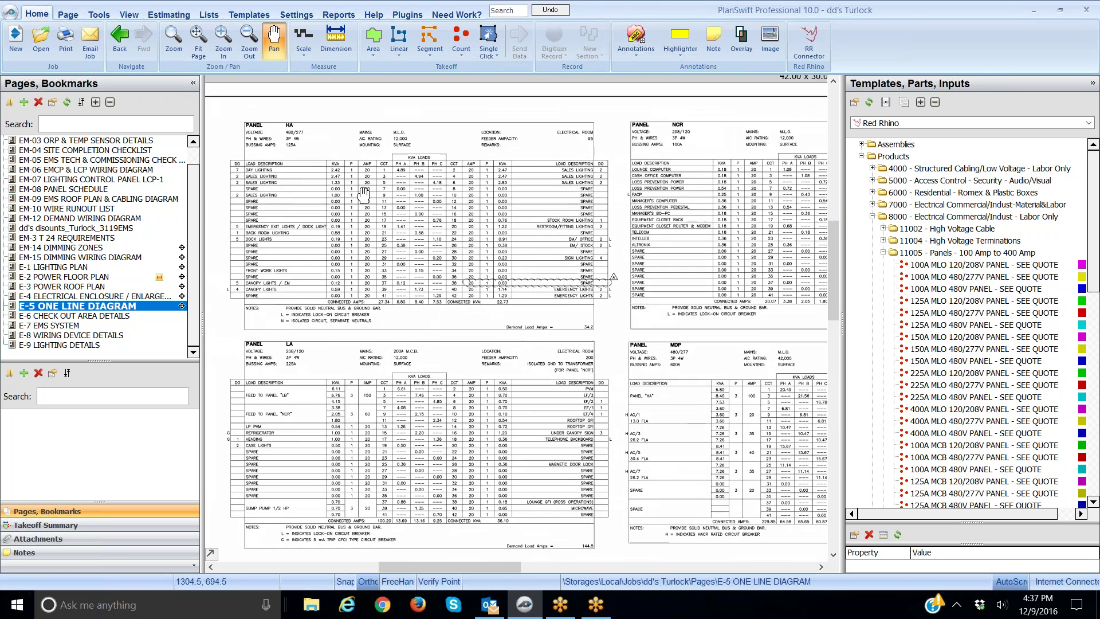
scroll(388, 197, up, 2)
scroll(361, 192, up, 3)
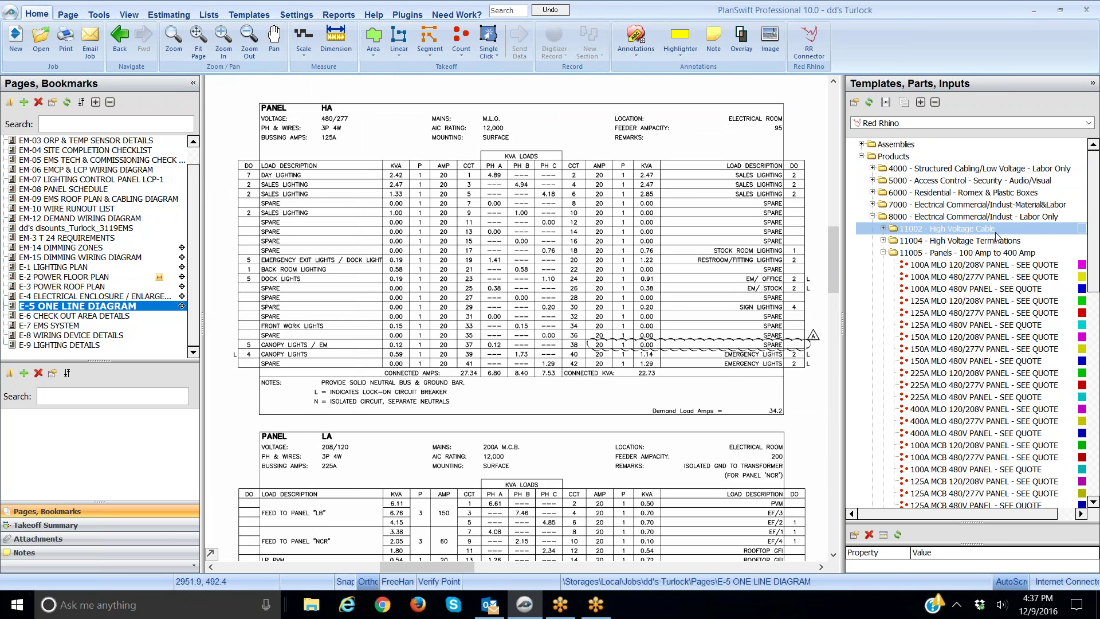
click(974, 288)
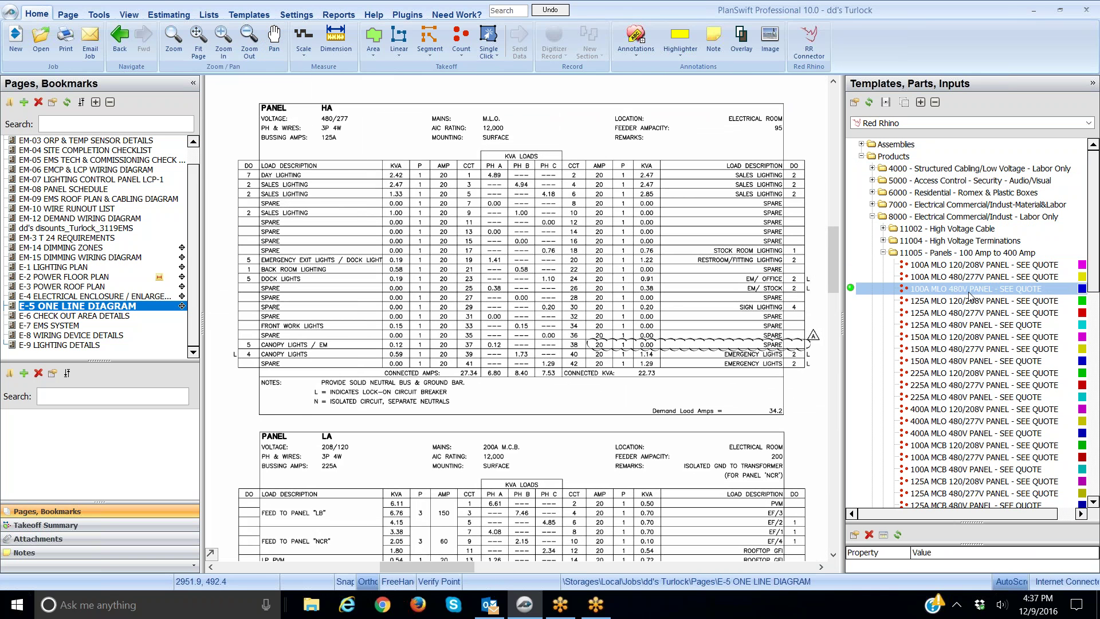
click(970, 300)
click(962, 313)
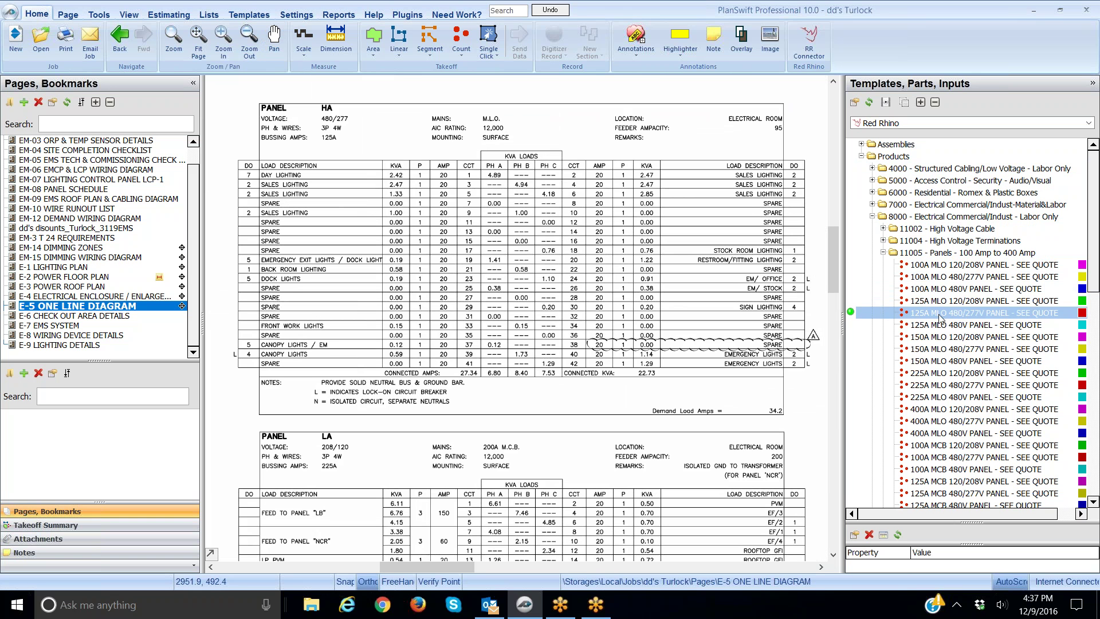
click(851, 312)
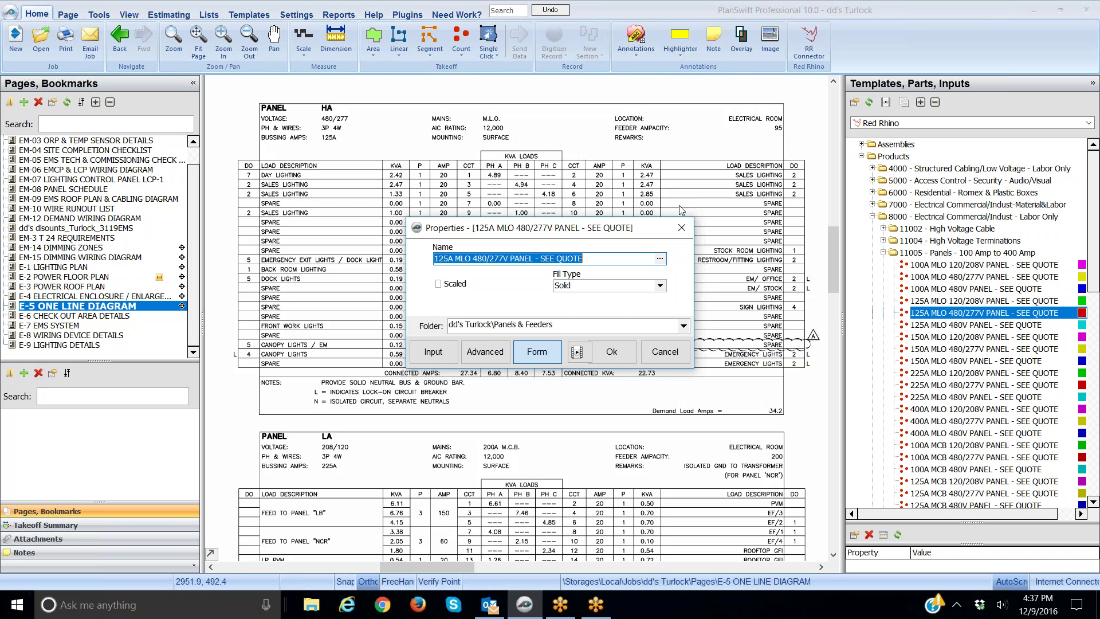
Assign the takeoff to the dd's Turlock\Panels & Feeders folder and place one count at panel HA's 125A bussing value
click(566, 206)
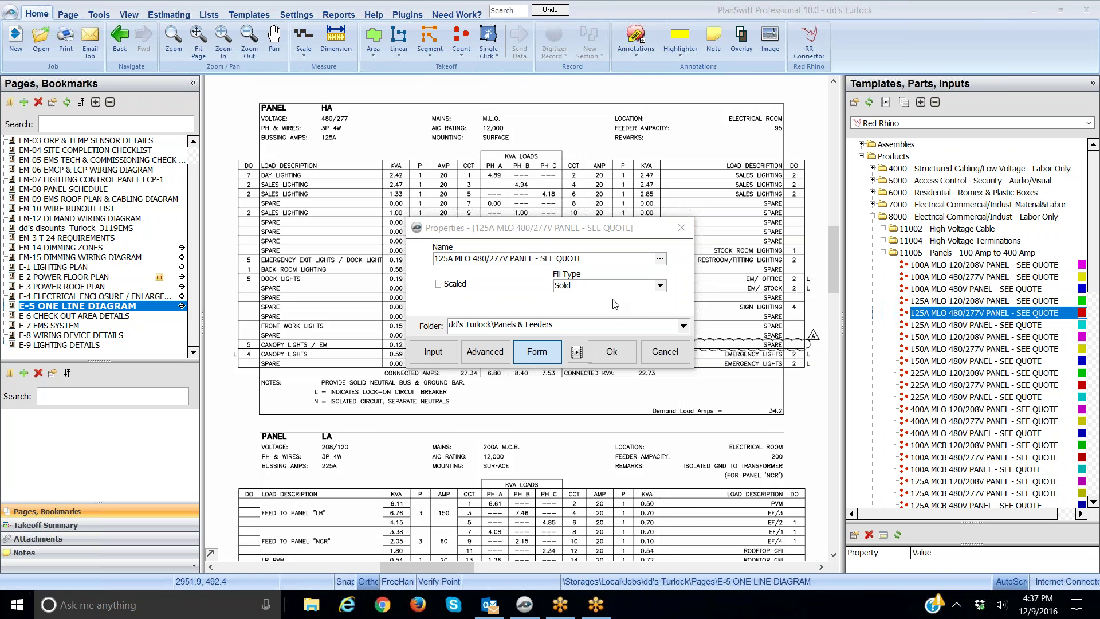
click(684, 327)
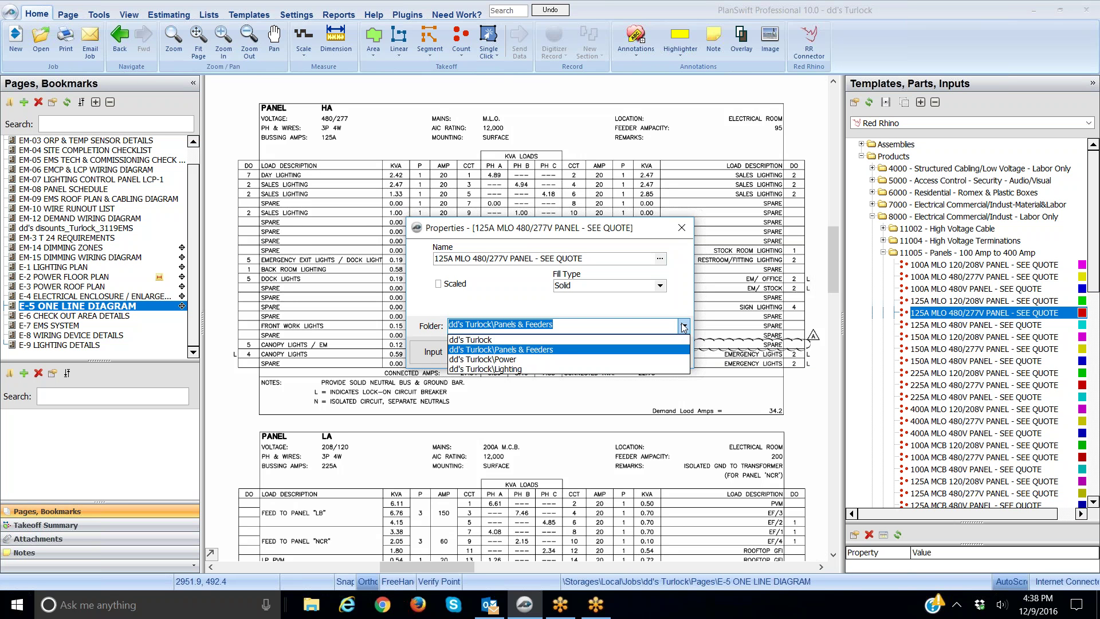
click(555, 350)
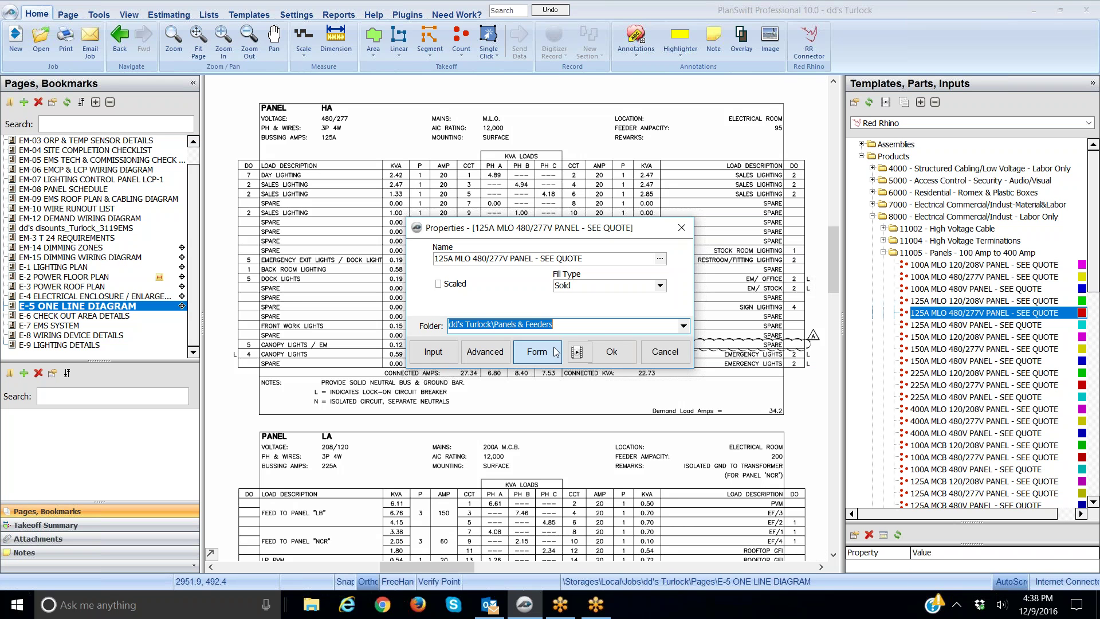
click(612, 352)
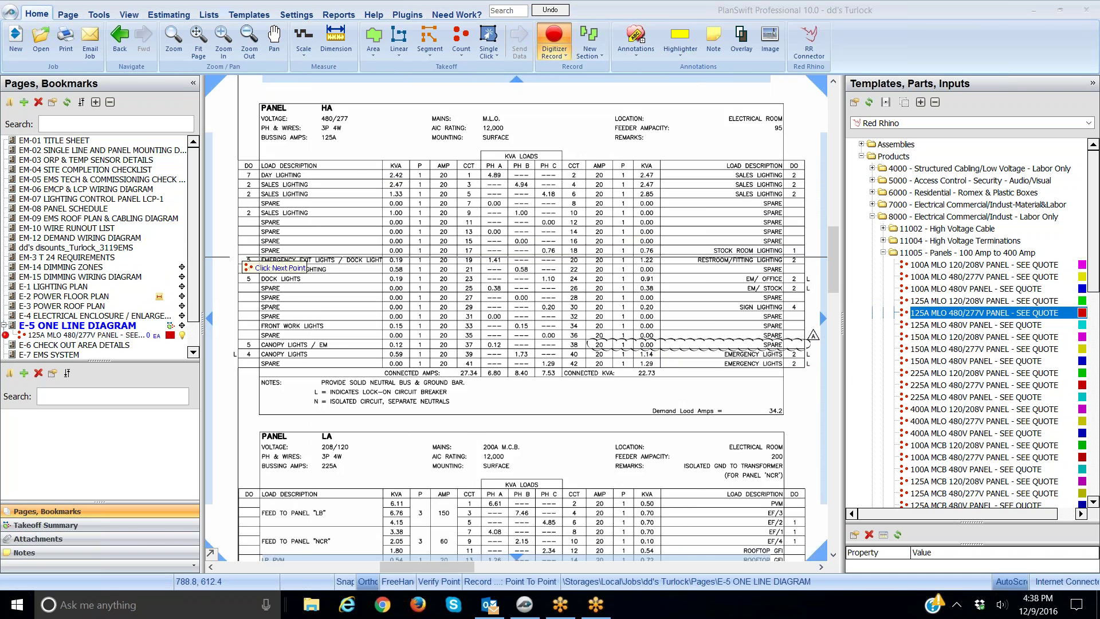
click(316, 138)
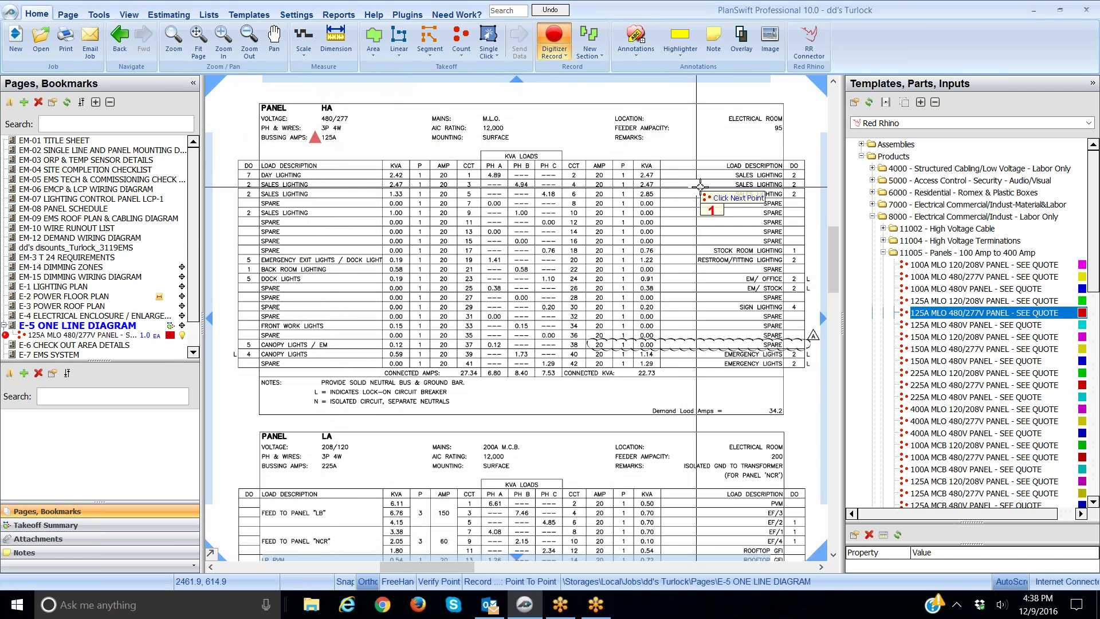
Check the NCR, MDP, LA, LB and LC schedules for more 125A MLO 480/277V panels and stop recording the count
drag(694, 190, 384, 187)
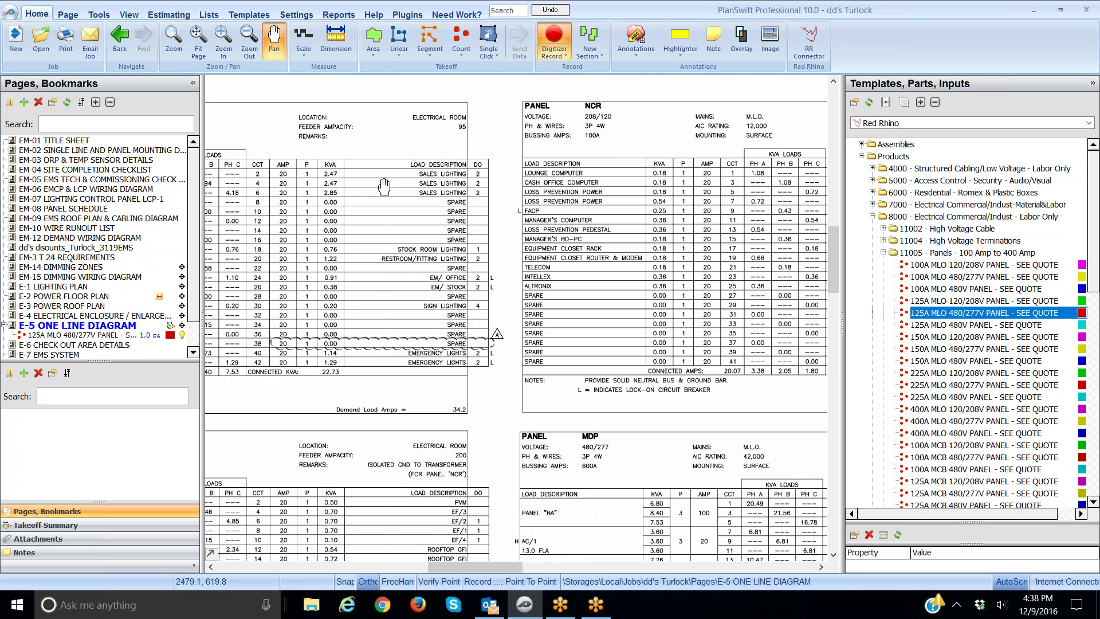
drag(461, 404, 462, 171)
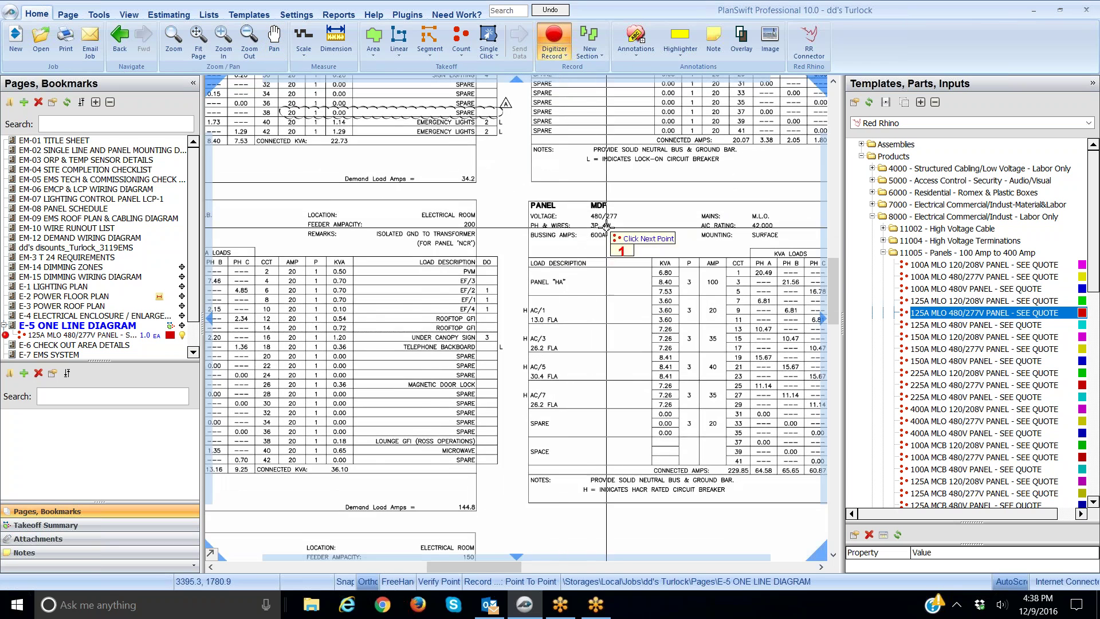
drag(450, 230, 791, 210)
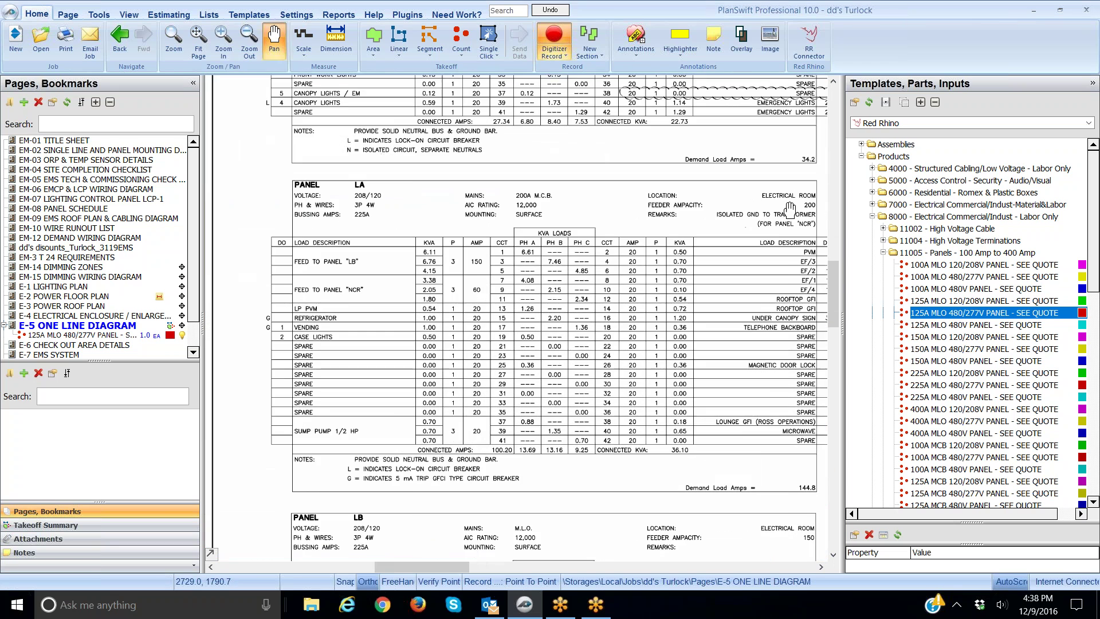
mouse_move(479, 429)
mouse_down()
mouse_move(486, 191)
mouse_move(473, 135)
mouse_up()
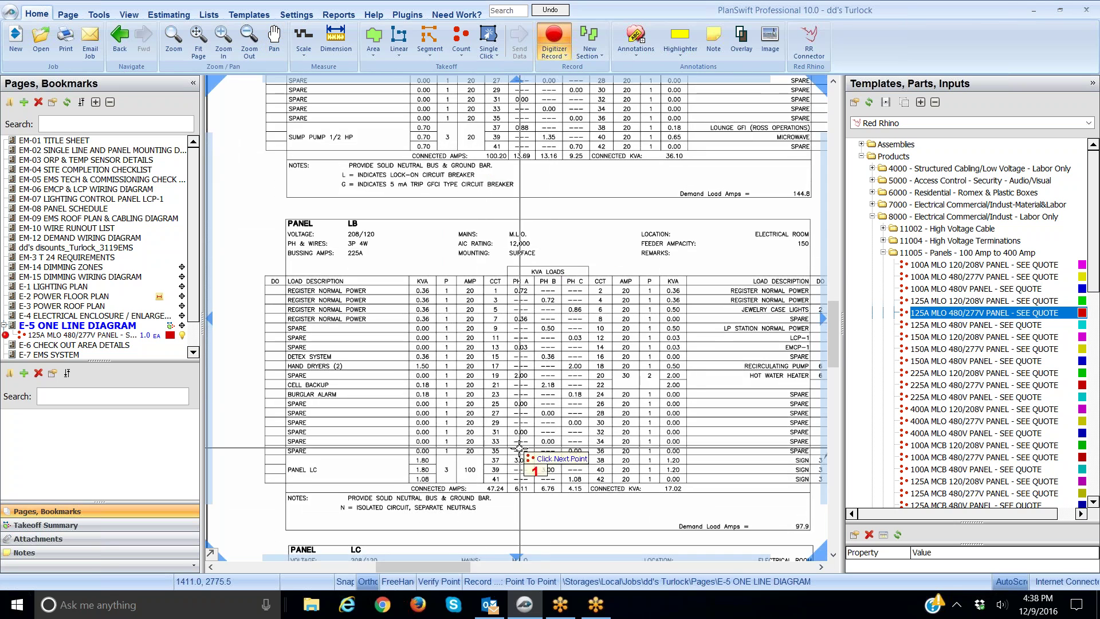
drag(520, 448, 517, 197)
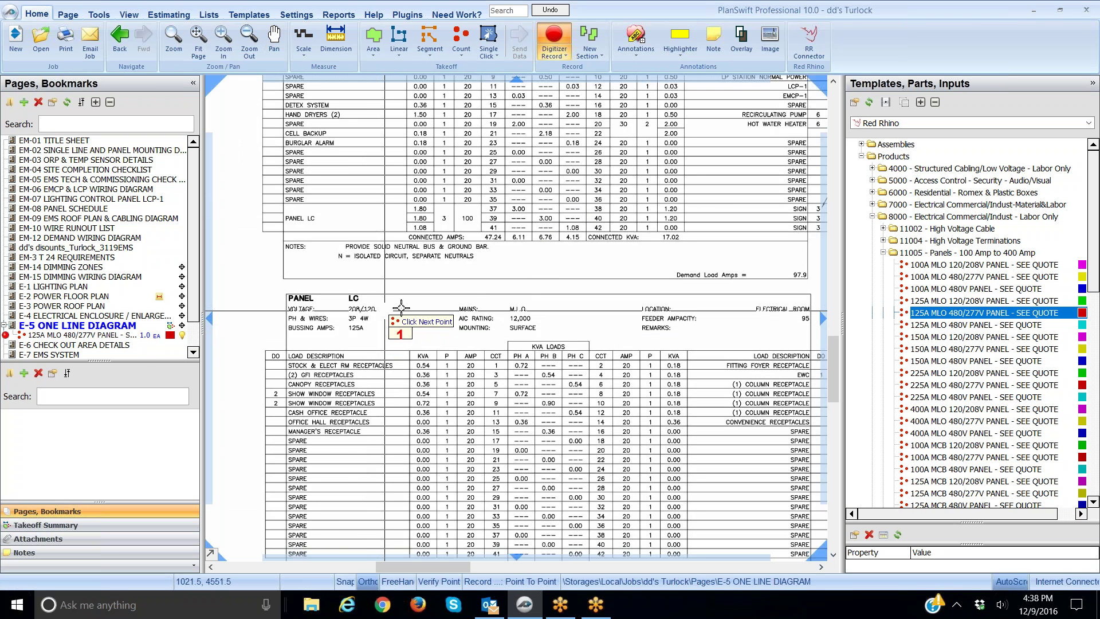
mouse_move(648, 313)
mouse_down()
mouse_move(323, 308)
mouse_move(347, 510)
mouse_move(374, 614)
mouse_up()
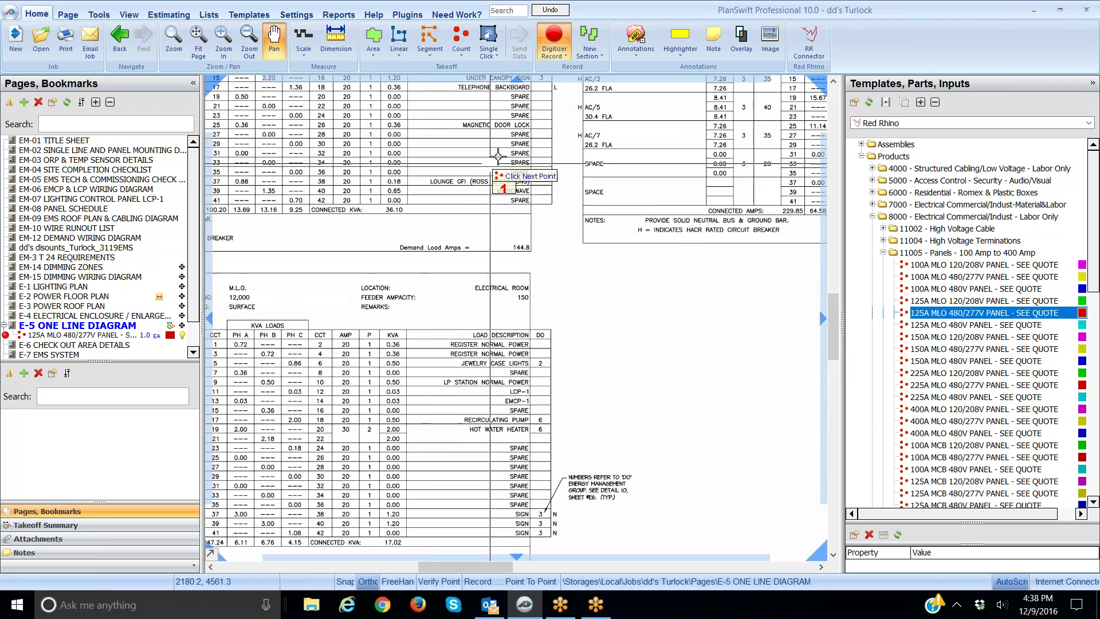
mouse_move(504, 155)
mouse_down()
mouse_move(507, 367)
mouse_move(713, 388)
mouse_up()
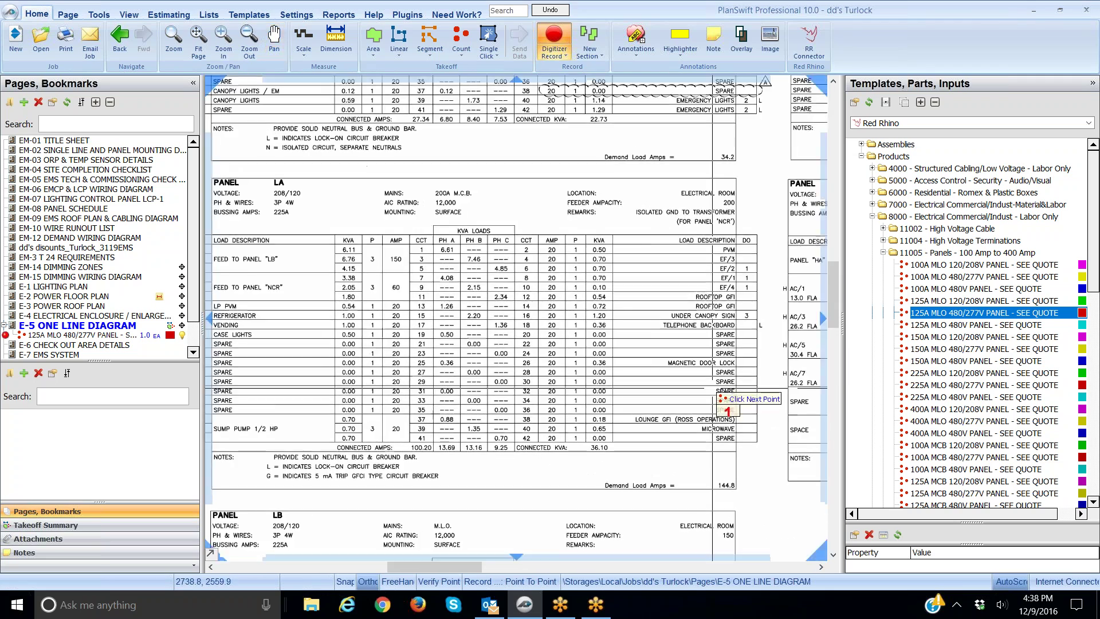
click(552, 39)
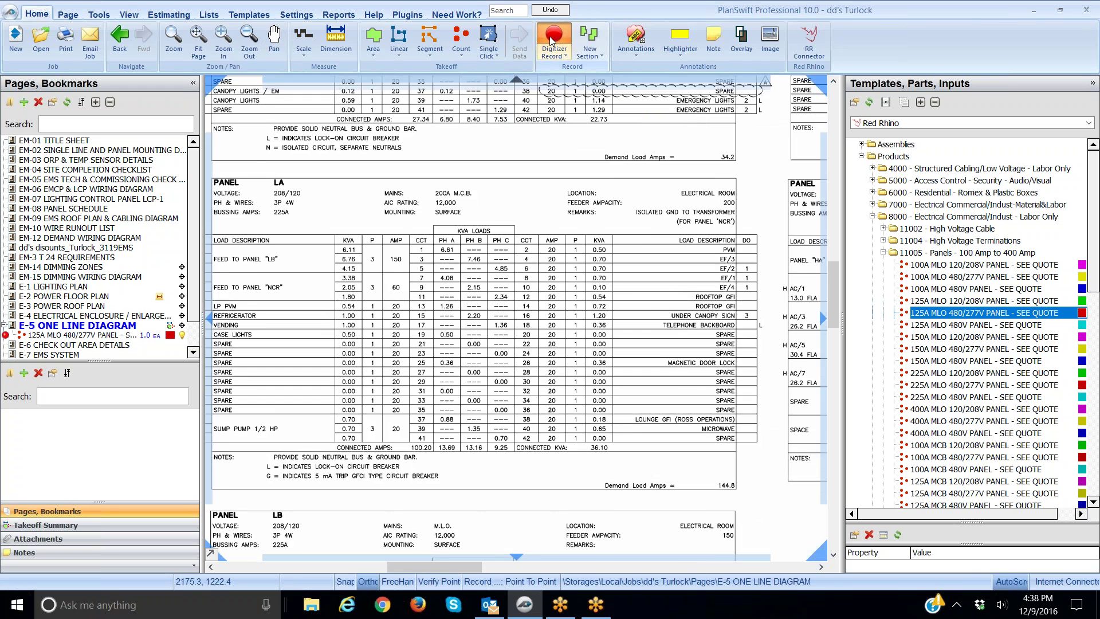
click(555, 39)
Take off the 100A MLO 120/208V PANEL - SEE QUOTE item into dd's Turlock\Panels & Feeders, with one count at panel NCR's bussing value
mouse_move(434, 251)
mouse_down()
mouse_move(407, 347)
mouse_move(283, 428)
mouse_up()
drag(622, 187, 374, 299)
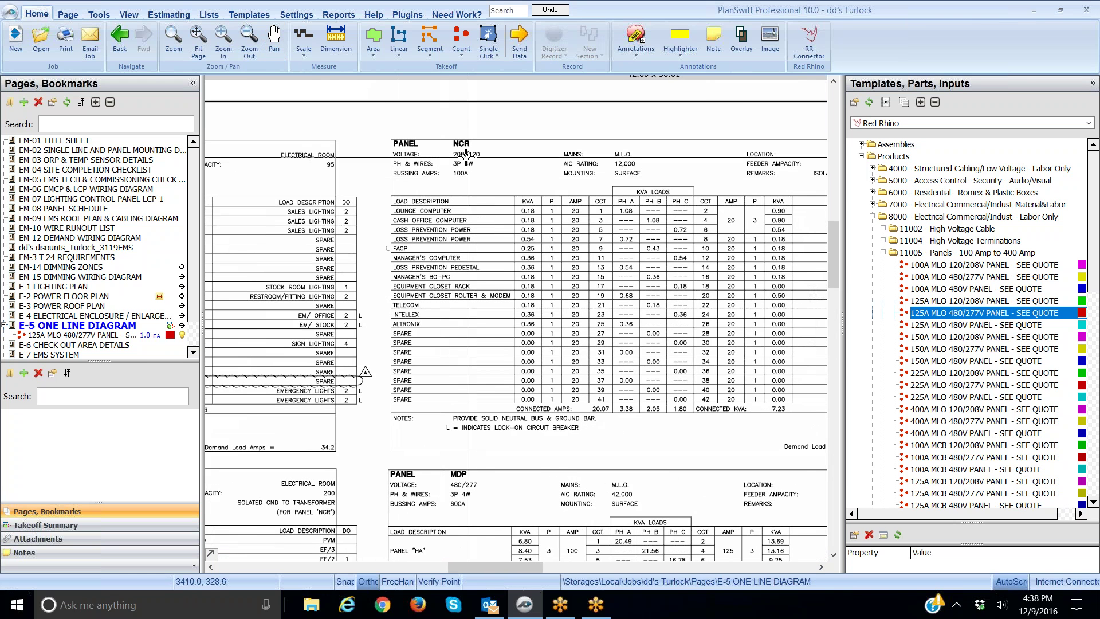
double_click(851, 263)
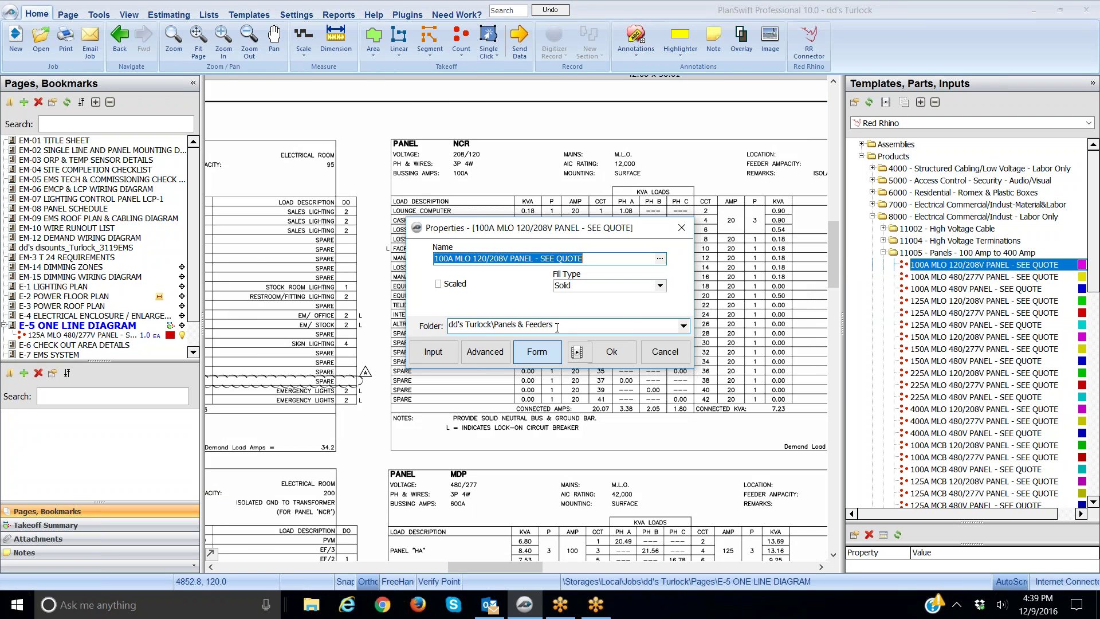
click(612, 352)
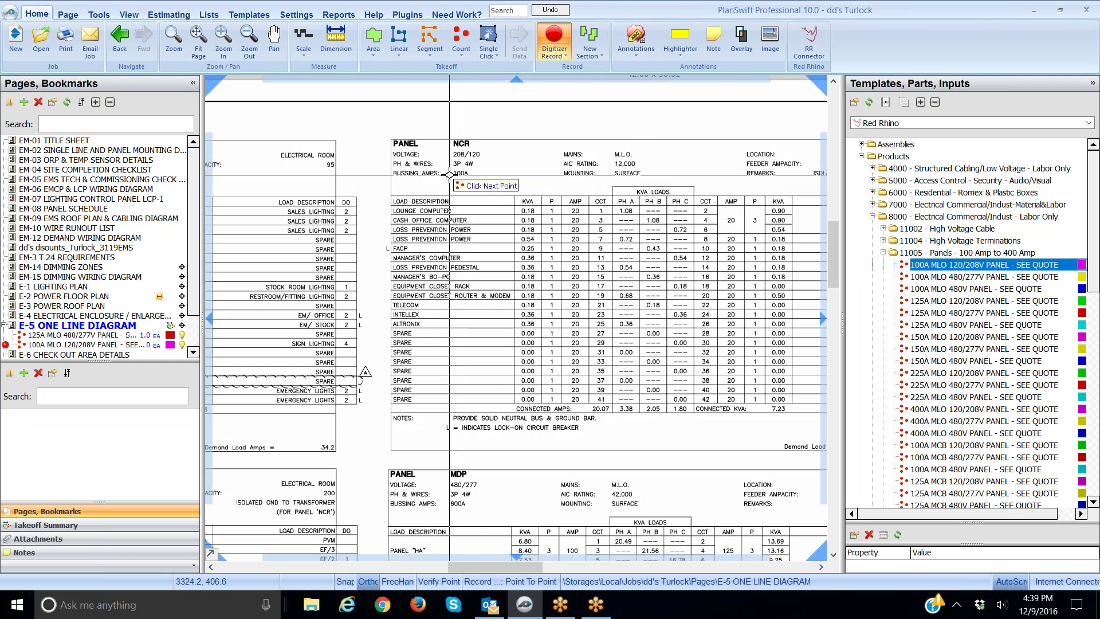
click(448, 172)
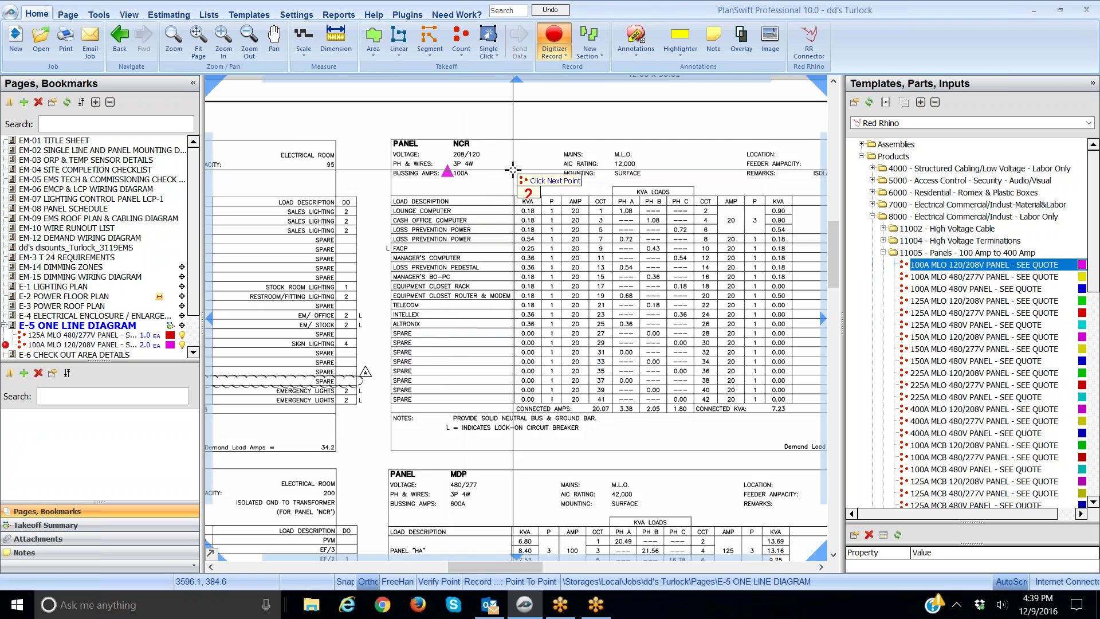
click(554, 43)
Look over the LA and LB panel schedules and review the E-5 page's counts by folder in the takeoff summary
mouse_move(559, 277)
mouse_down()
mouse_move(802, 192)
mouse_move(780, 172)
mouse_up()
drag(700, 372, 666, 175)
key(Escape)
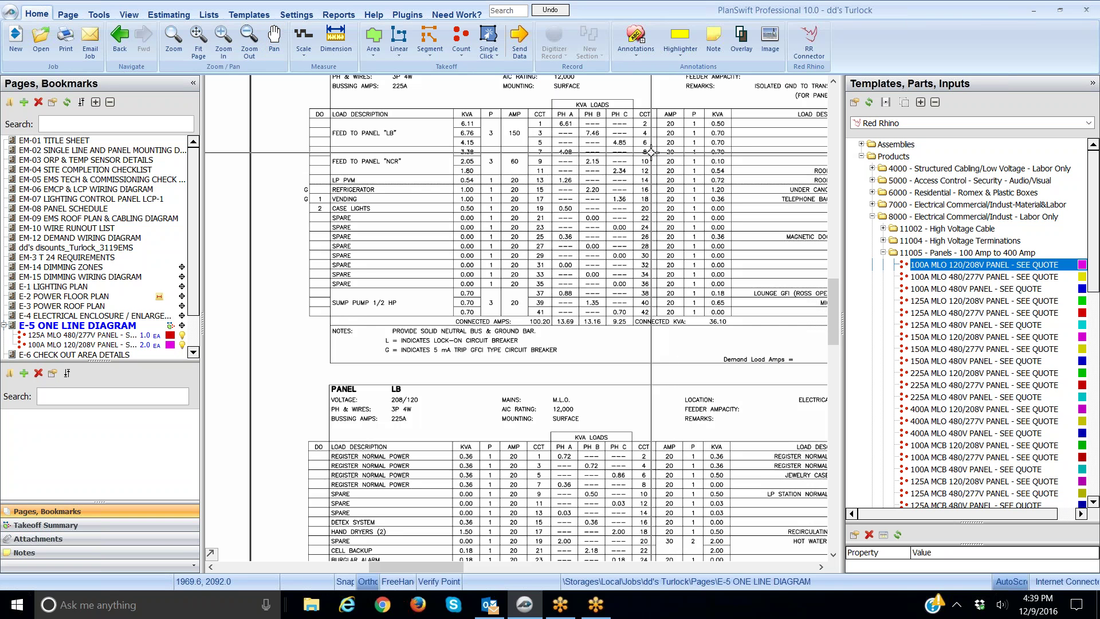
drag(572, 452, 572, 352)
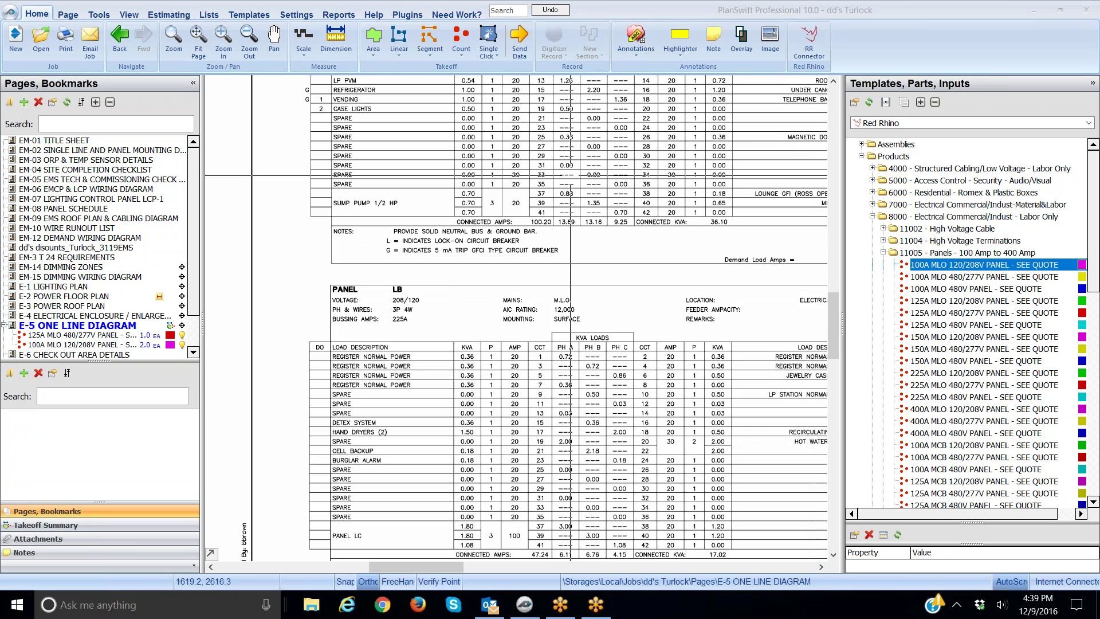
scroll(194, 261, down, 2)
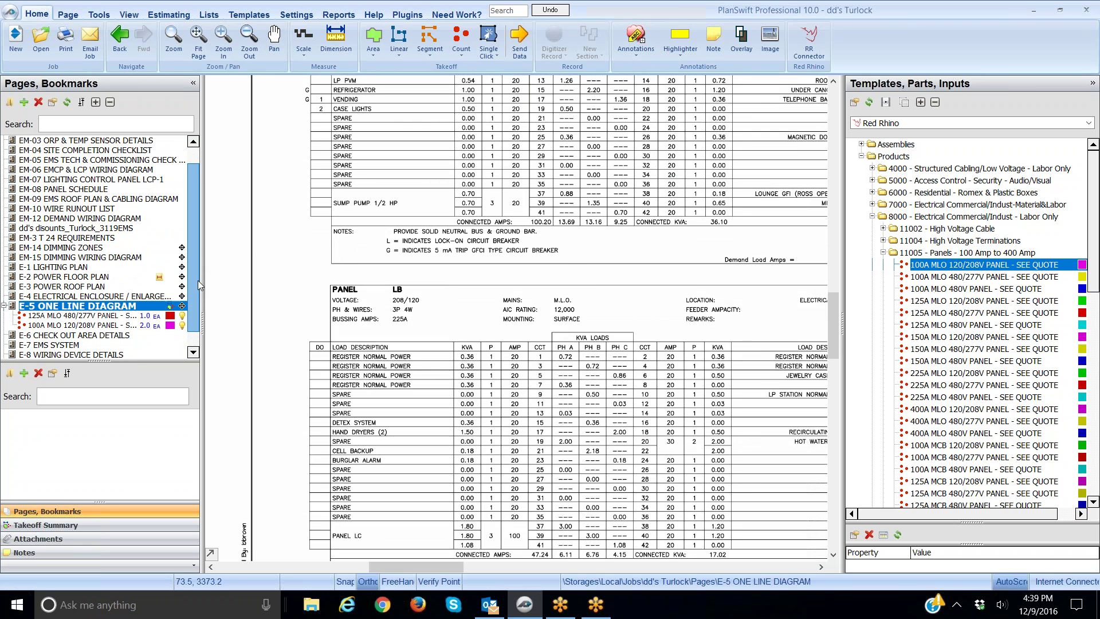
click(109, 307)
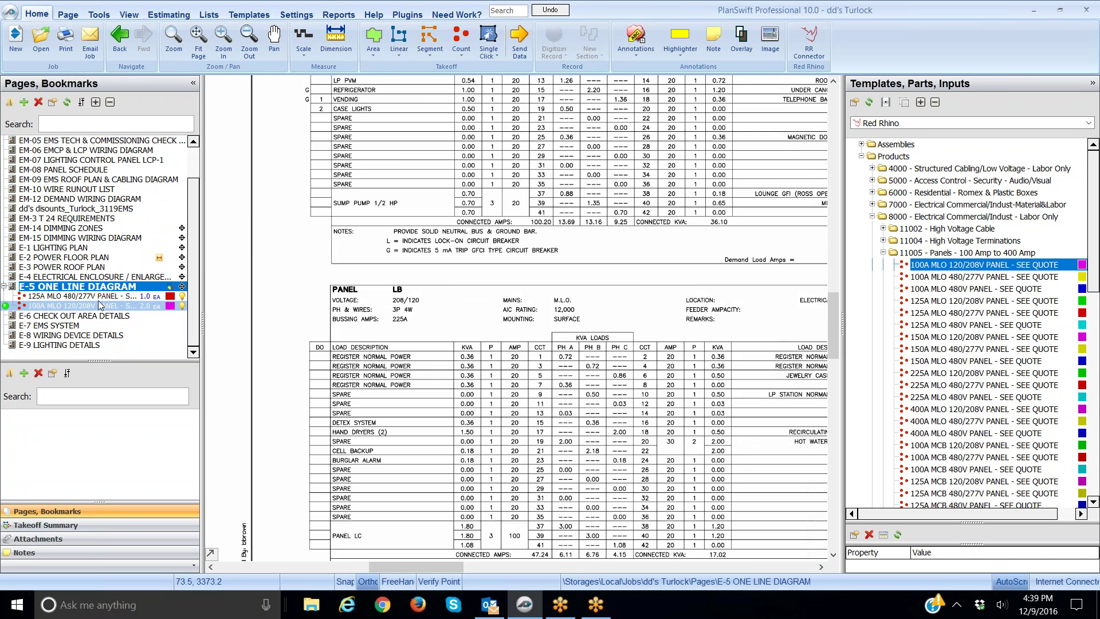
click(54, 525)
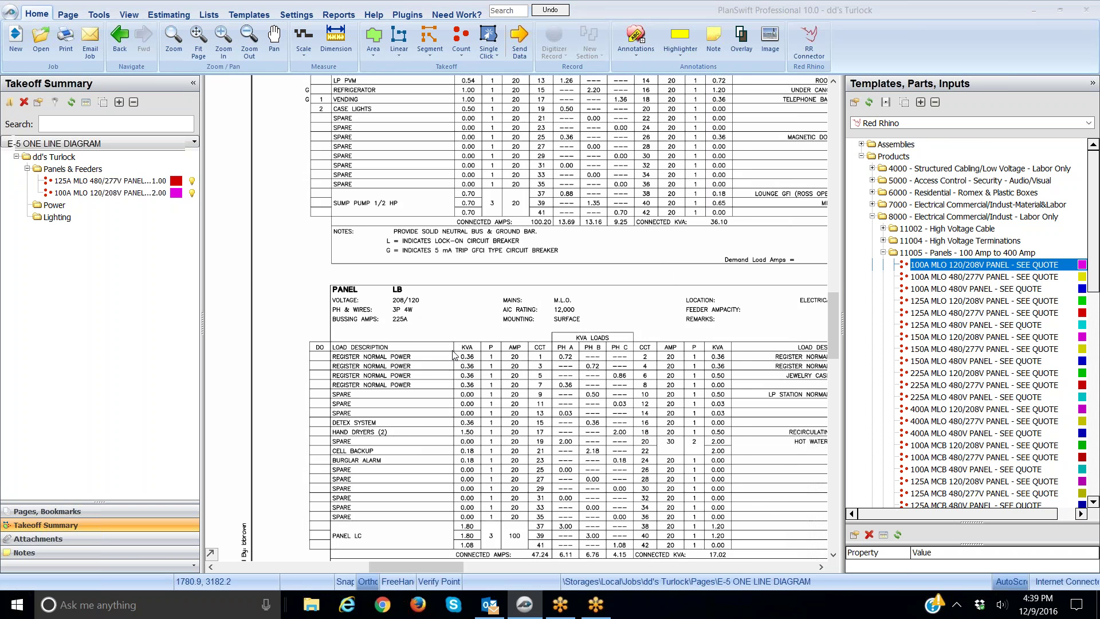
Collapse 11005 - Panels, expand 11015 - Circuit Breaker Termination Labor, and widen the template list
click(883, 253)
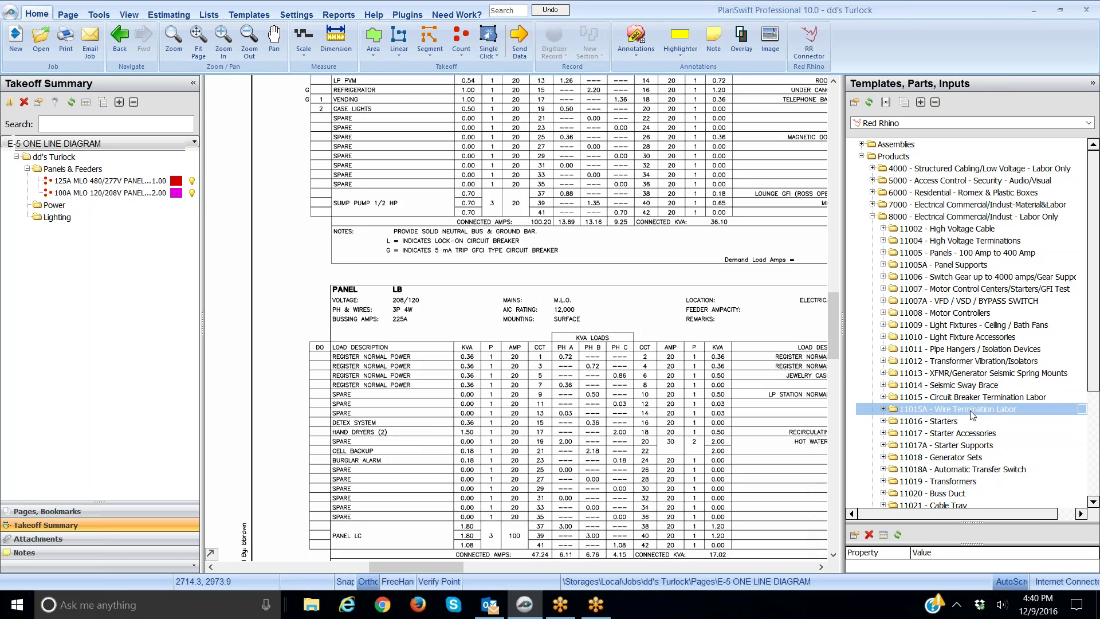
click(884, 397)
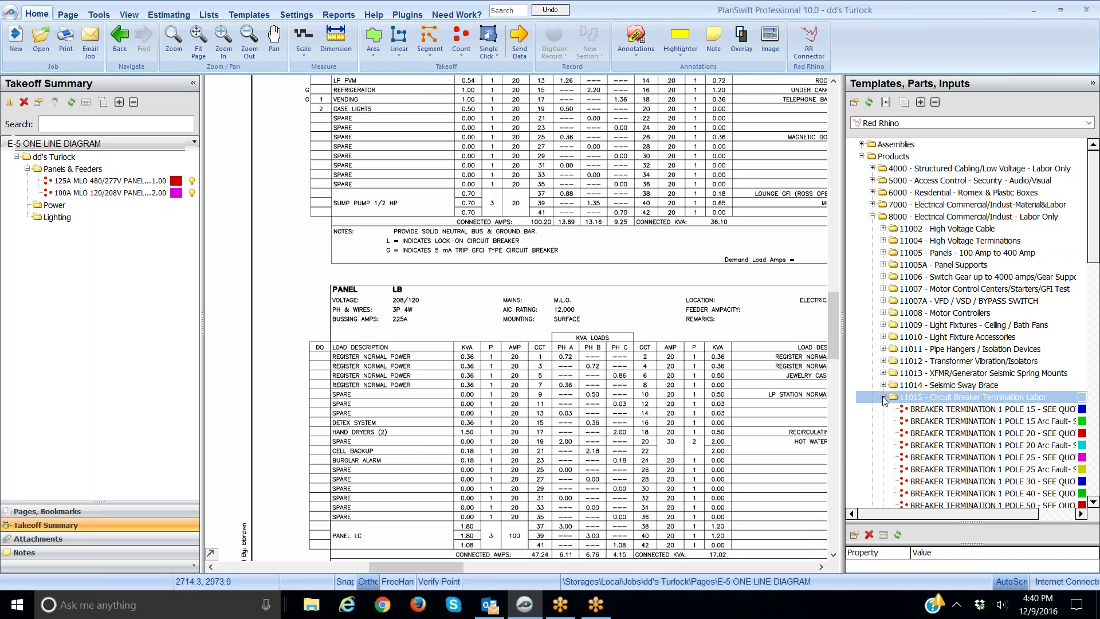
drag(842, 313, 752, 317)
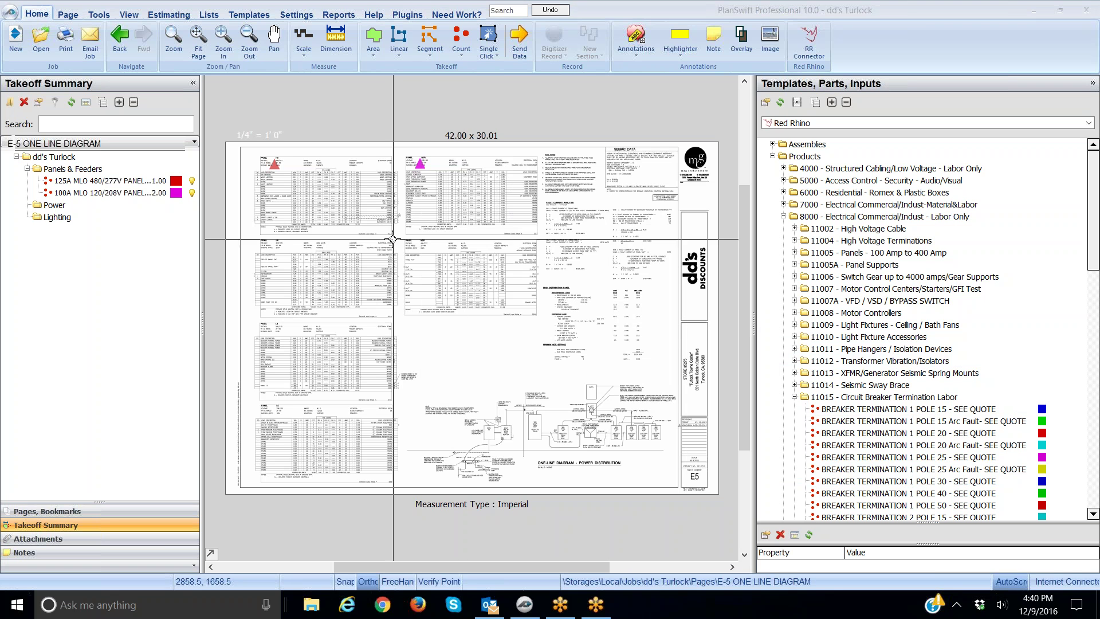
Start a takeoff for panel HA from the BREAKER TERMINATION 1 POLE 20 - SEE QUOTE item in the dd's Turlock\Panels & Feeders folder
scroll(371, 220, up, 4)
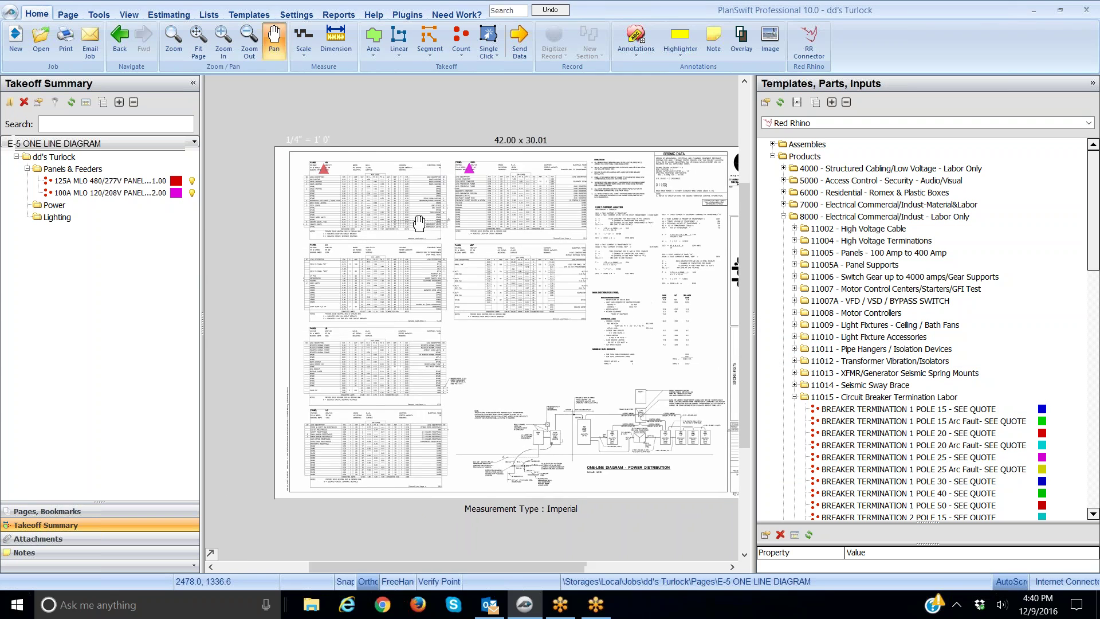
scroll(419, 223, up, 2)
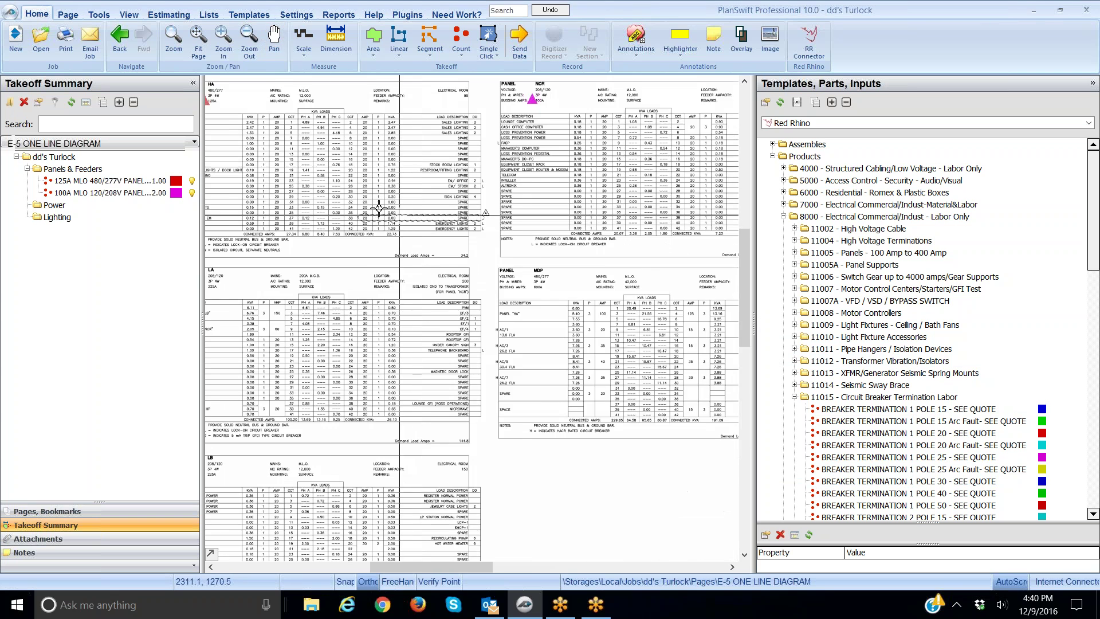
mouse_move(327, 191)
mouse_down()
mouse_move(435, 248)
mouse_move(541, 266)
mouse_up()
scroll(420, 218, up, 3)
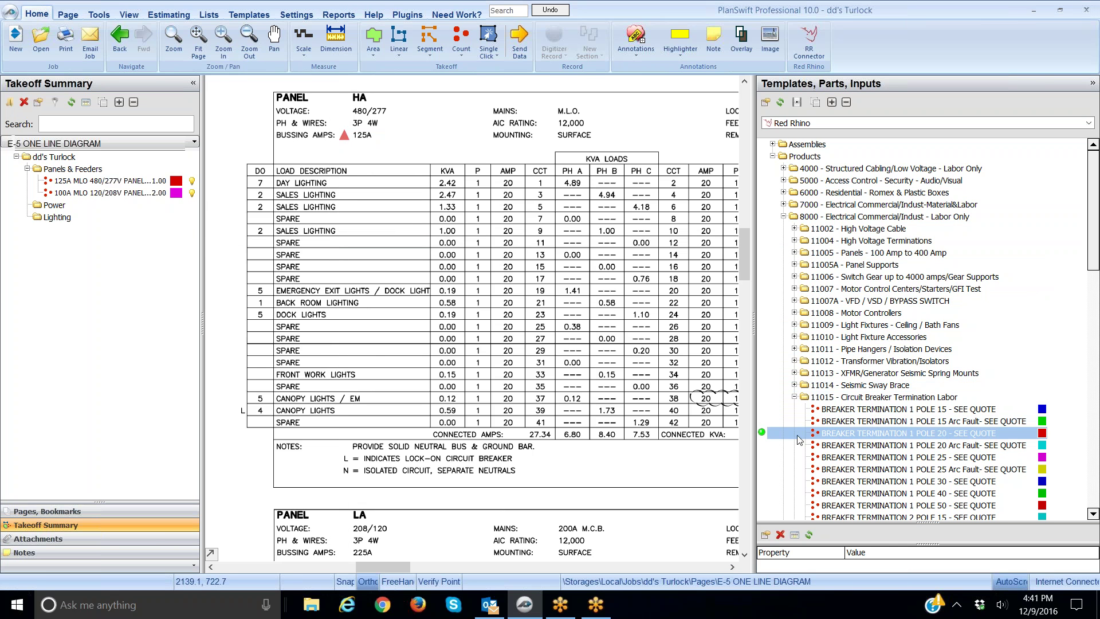
double_click(762, 434)
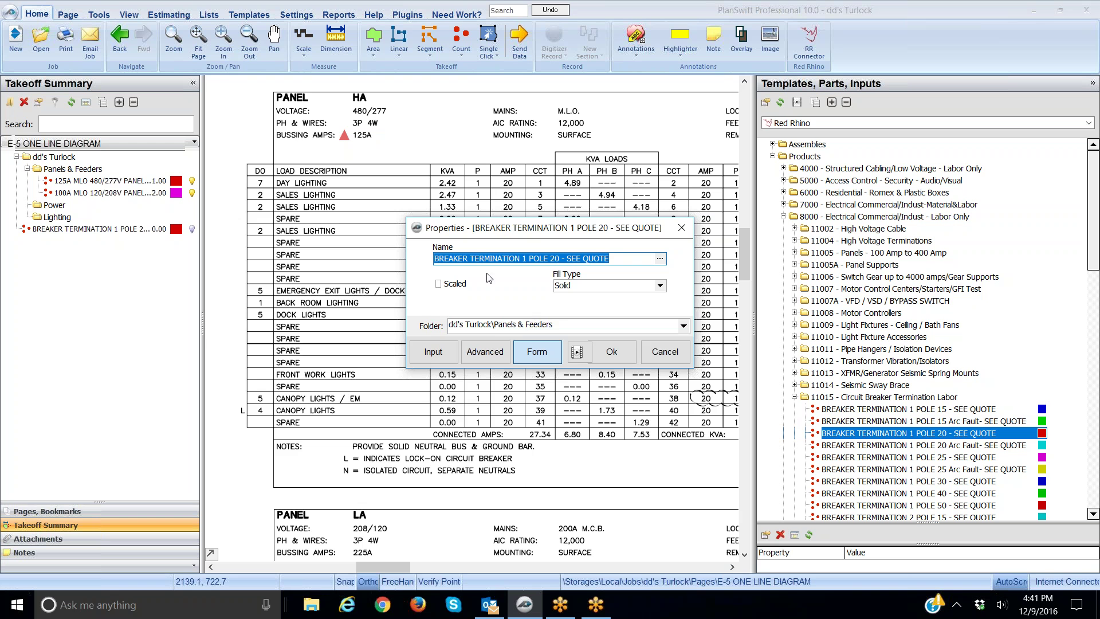
click(612, 352)
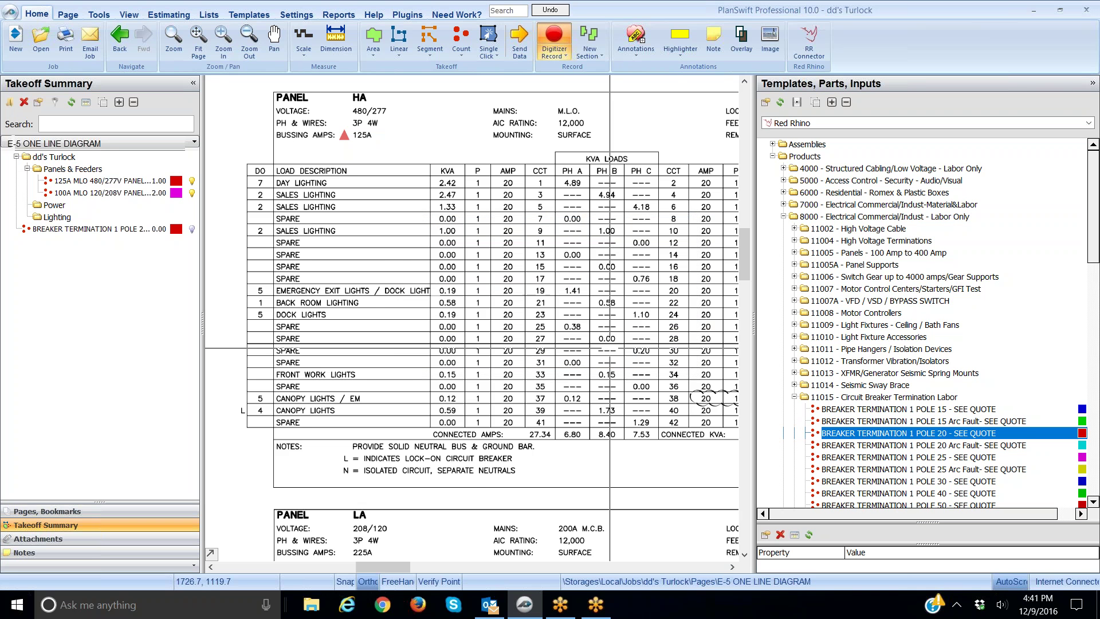
mouse_move(474, 280)
mouse_down()
mouse_move(399, 271)
mouse_move(462, 273)
mouse_up()
scroll(420, 264, up, 1)
key(Escape)
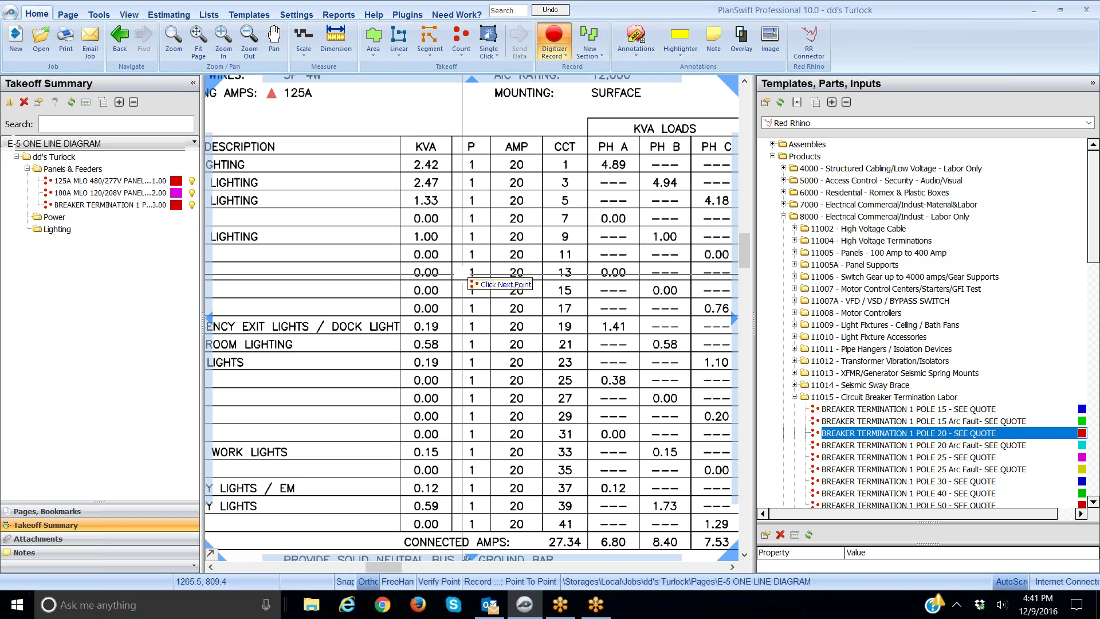
Place one breaker termination count at each 20-amp value for panel HA's circuits 1 through 13 (odd side) and stop recording
click(497, 164)
click(496, 182)
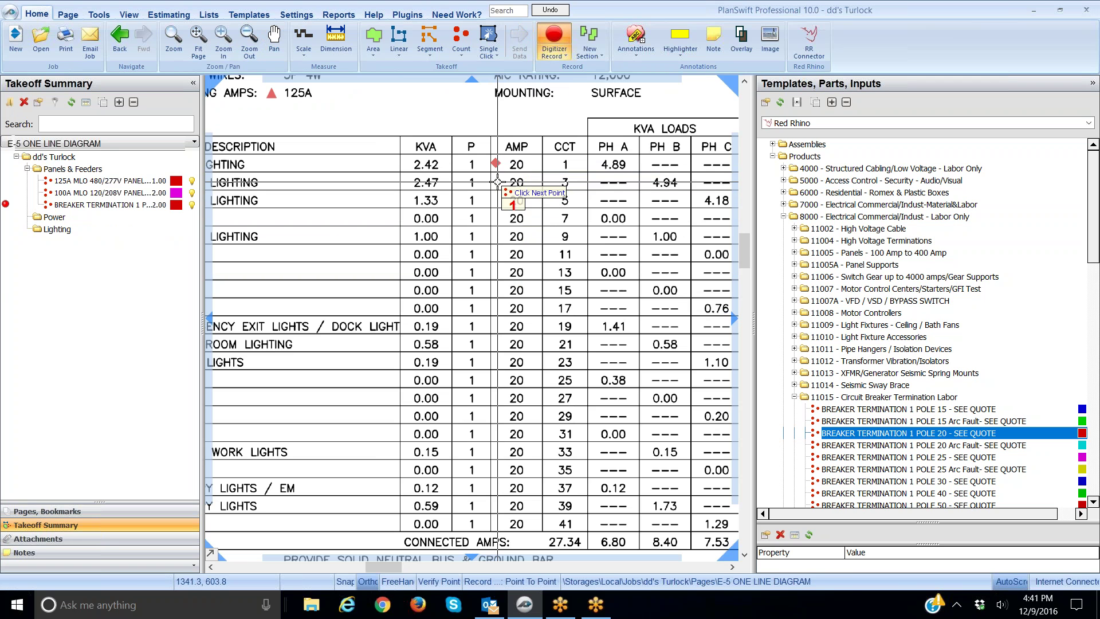
click(496, 200)
click(496, 219)
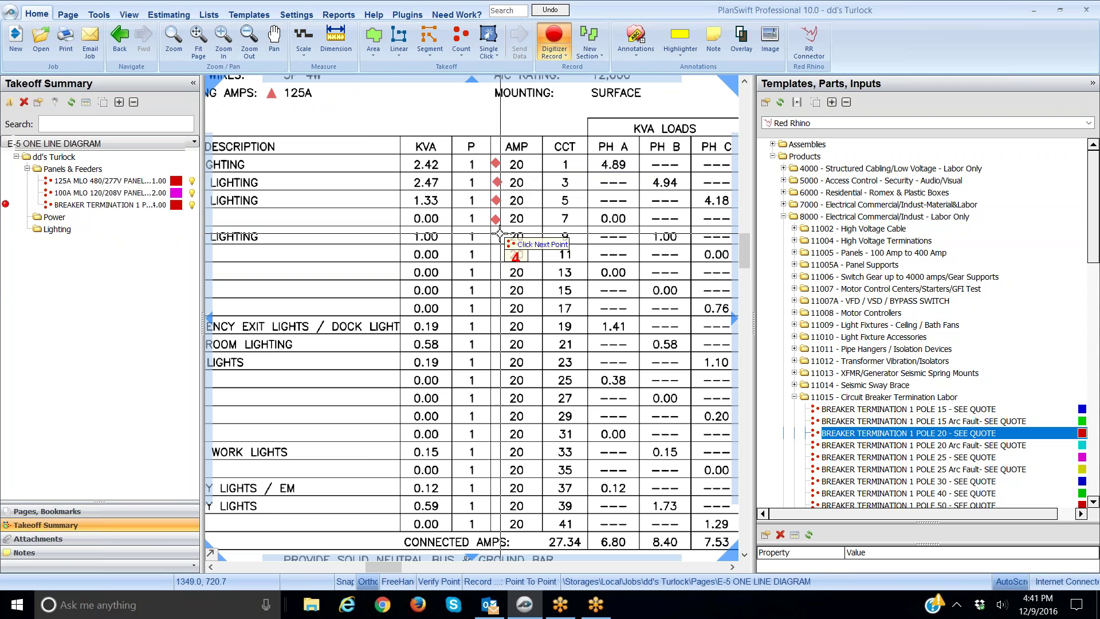
click(500, 234)
click(497, 253)
mouse_move(543, 266)
mouse_down()
mouse_move(536, 208)
mouse_move(562, 228)
mouse_move(630, 214)
mouse_move(617, 223)
mouse_up()
click(489, 214)
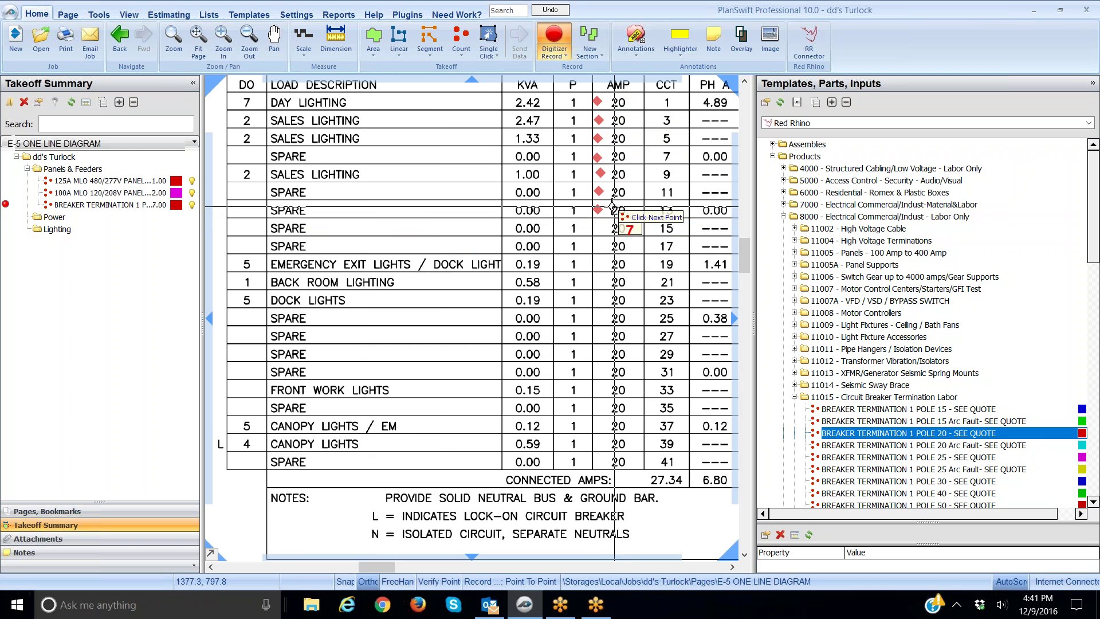
right_click(598, 210)
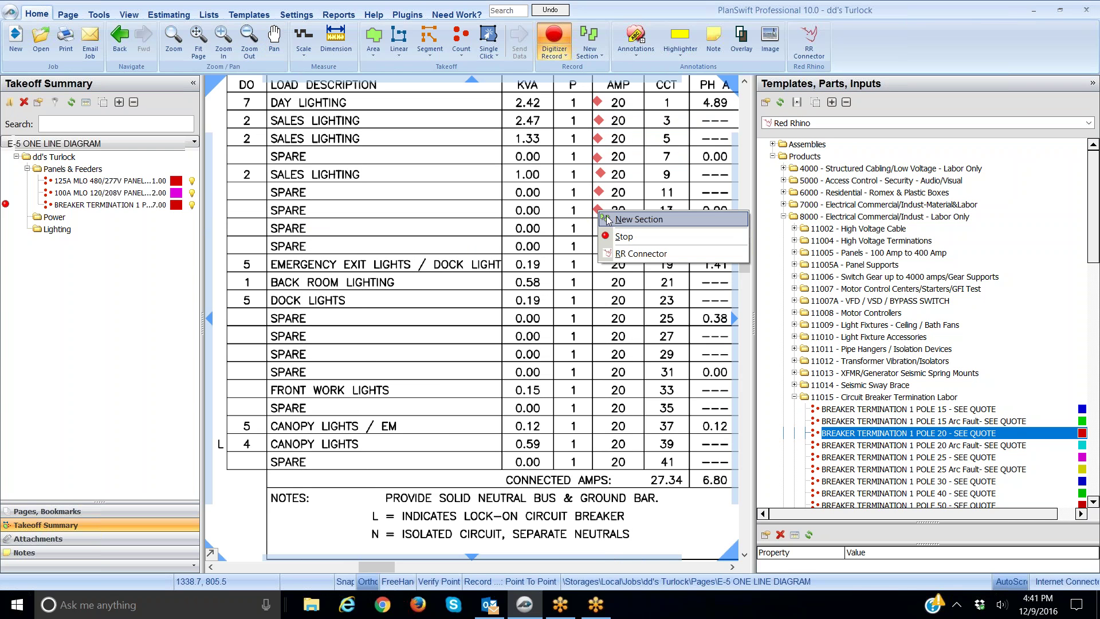
click(618, 236)
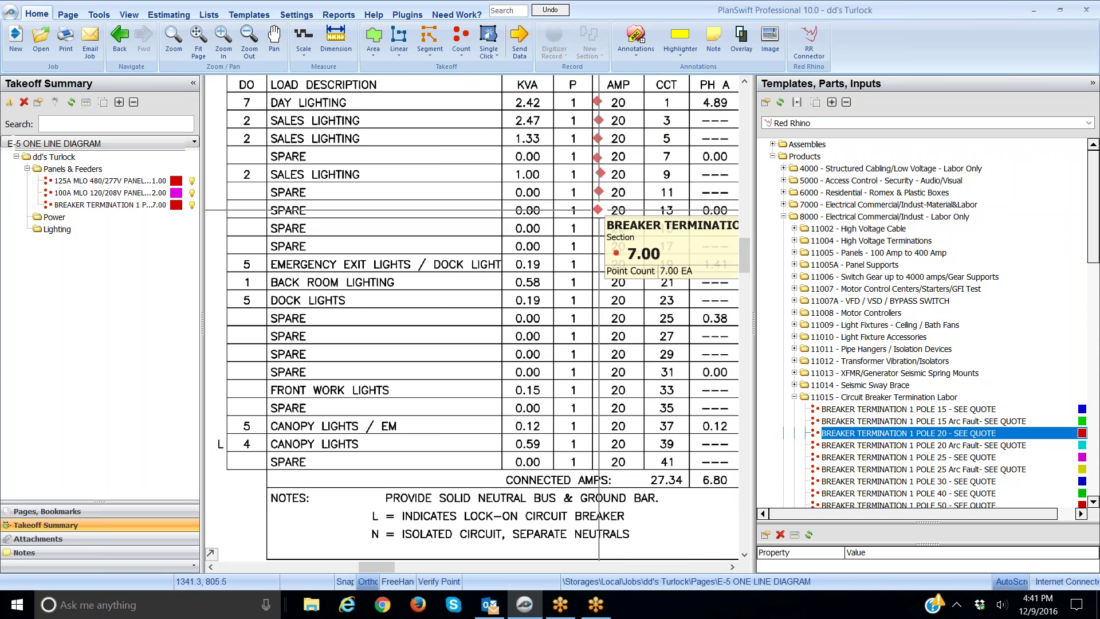
Delete the breaker termination count points at panel HA's spare circuits 13 and 11
right_click(597, 210)
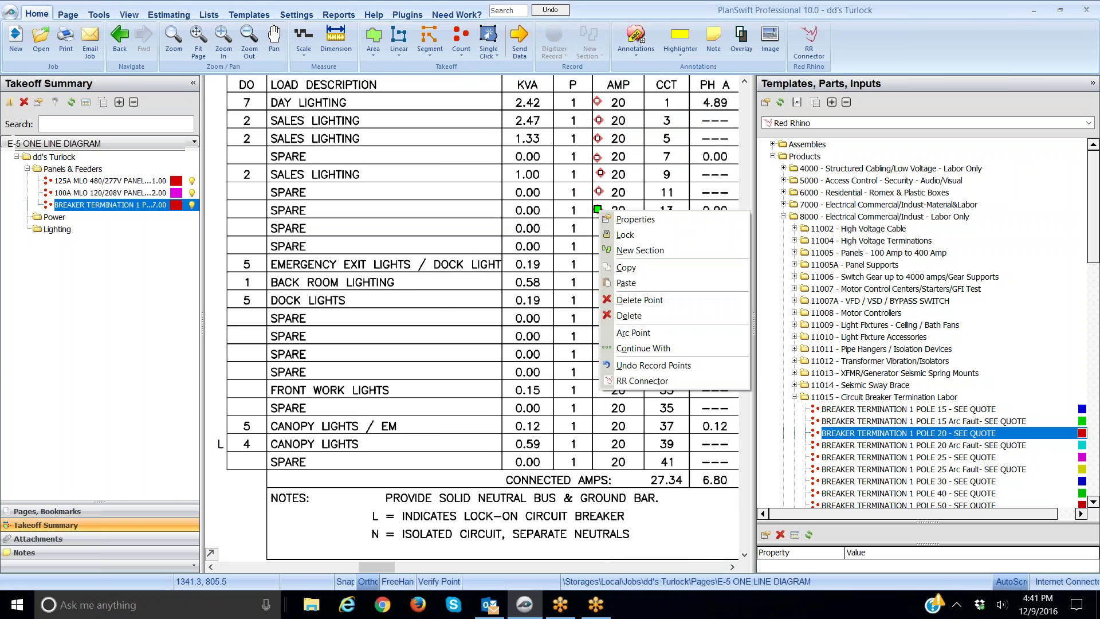
click(640, 302)
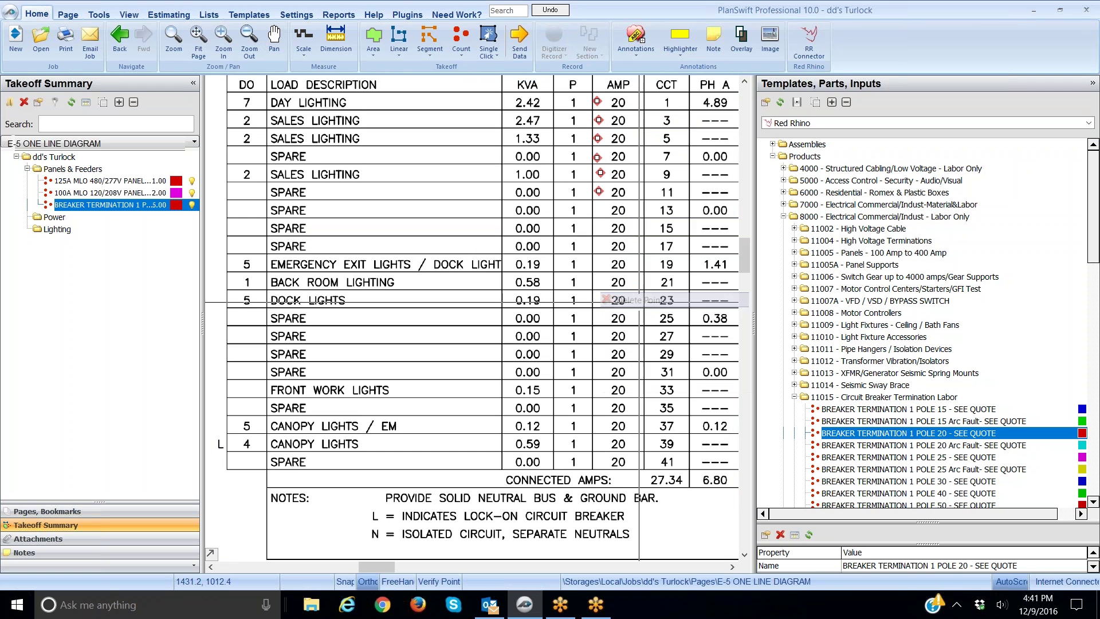
right_click(599, 191)
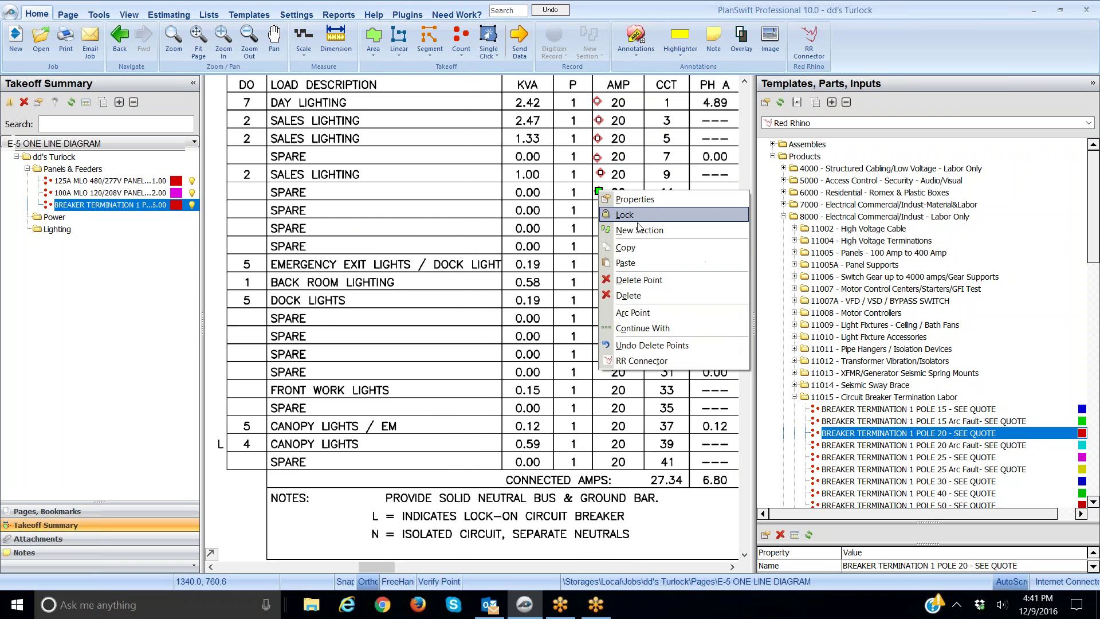
click(639, 280)
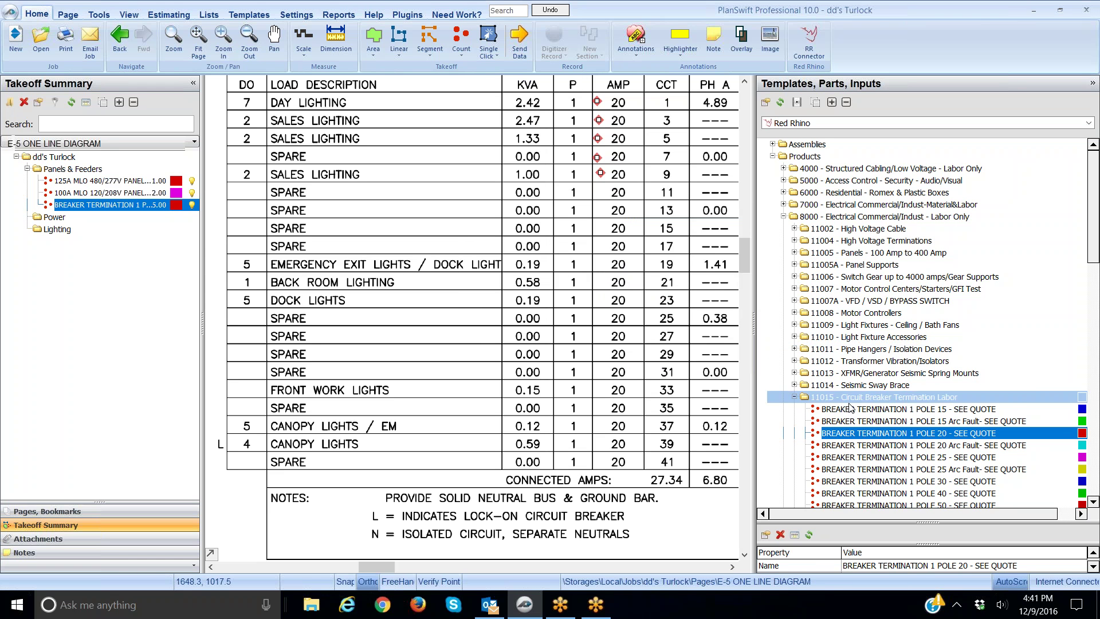
Start another BREAKER TERMINATION 1 POLE 20 - SEE QUOTE takeoff in the dd's Turlock\Panels & Feeders folder
double_click(763, 434)
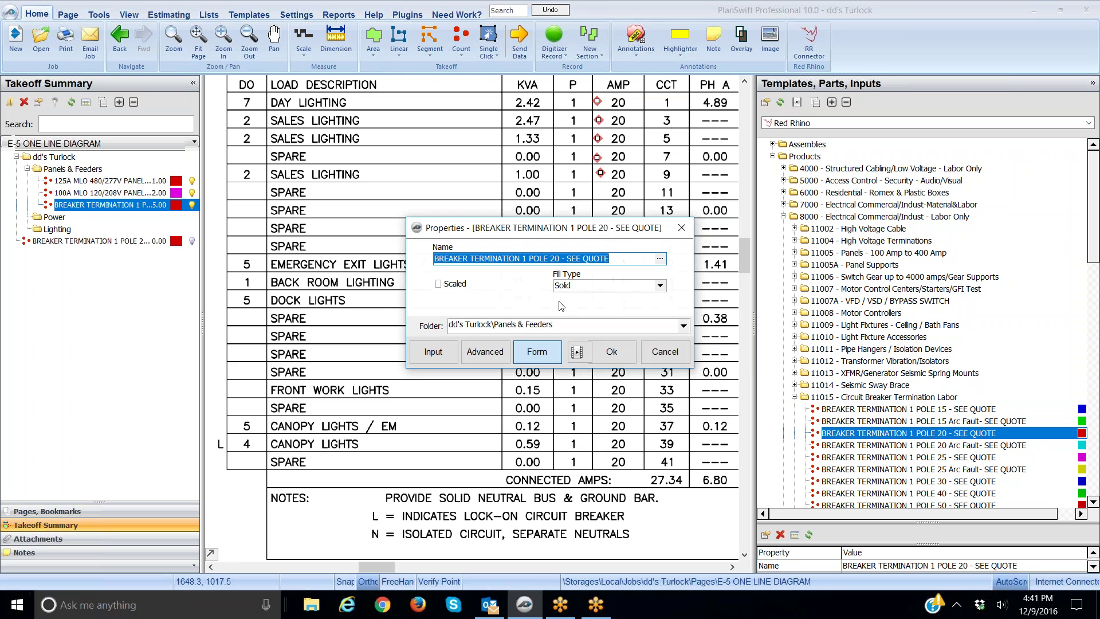
click(600, 350)
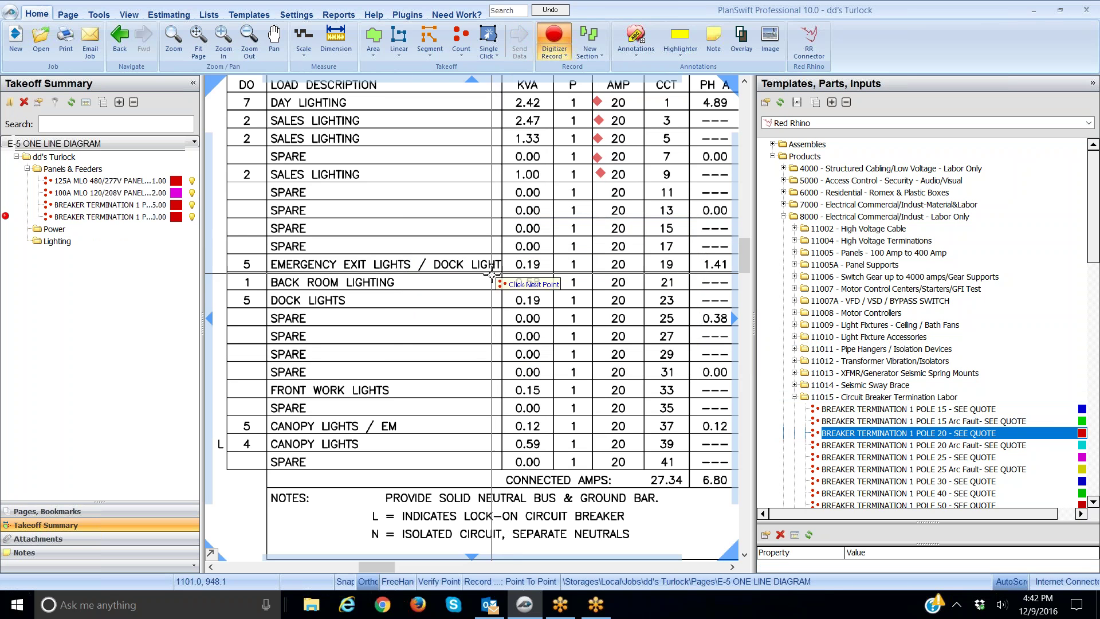
drag(491, 278, 490, 275)
drag(442, 203, 446, 155)
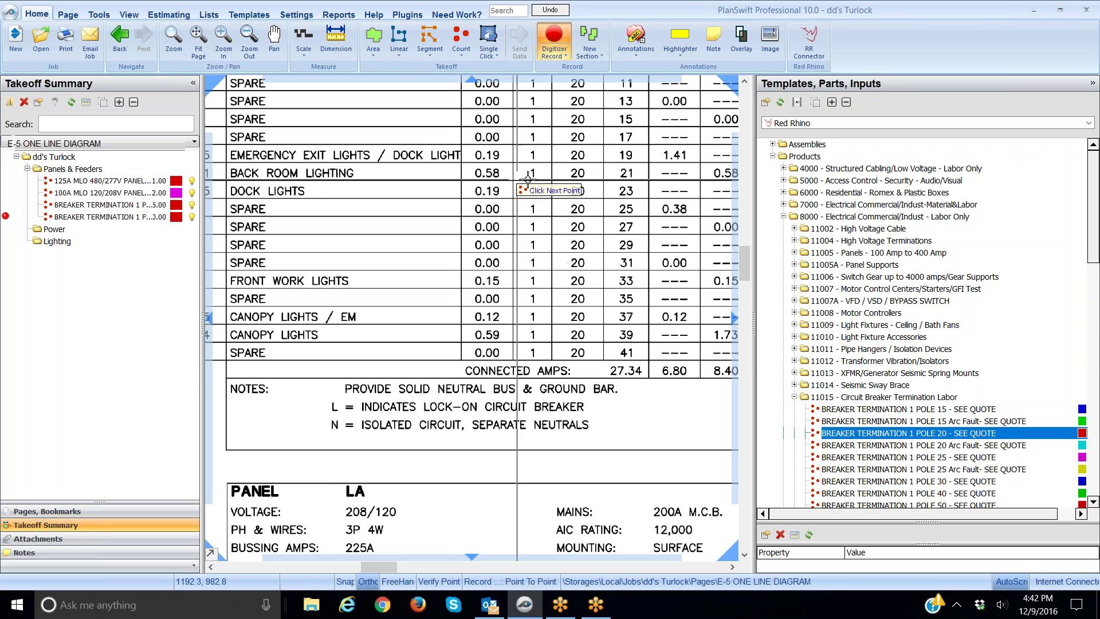
Place breaker termination counts at panel HA's 20-amp values for circuits 19, 21 and 23, and stop recording
click(560, 155)
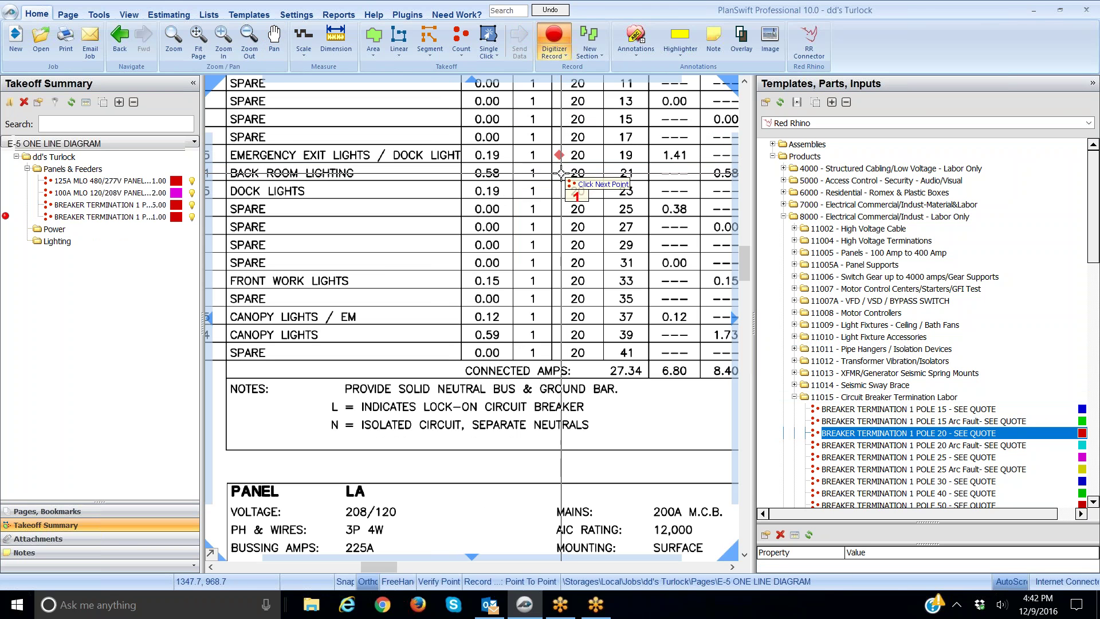
click(561, 173)
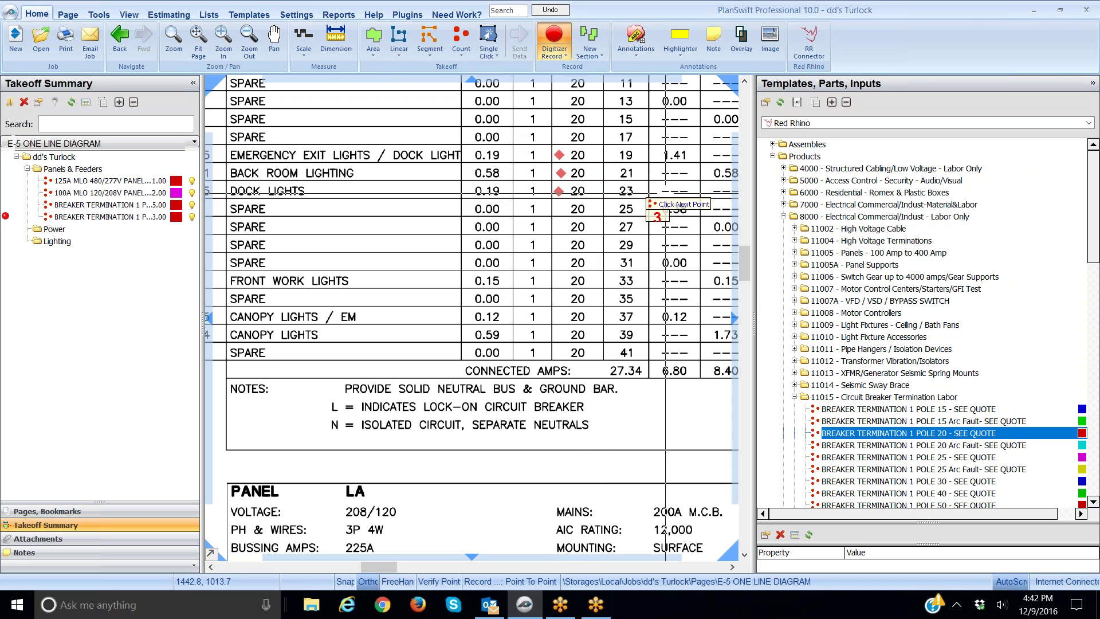
click(550, 36)
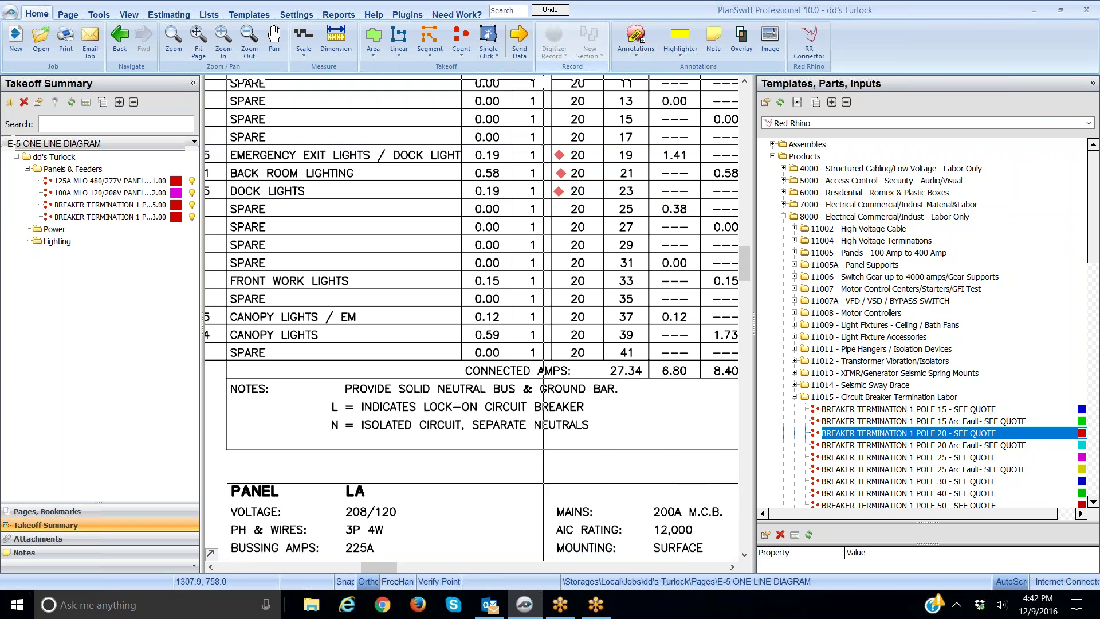
mouse_move(659, 294)
mouse_down()
mouse_move(542, 260)
mouse_move(470, 296)
mouse_move(528, 390)
mouse_move(530, 166)
mouse_move(535, 224)
mouse_move(569, 276)
mouse_up()
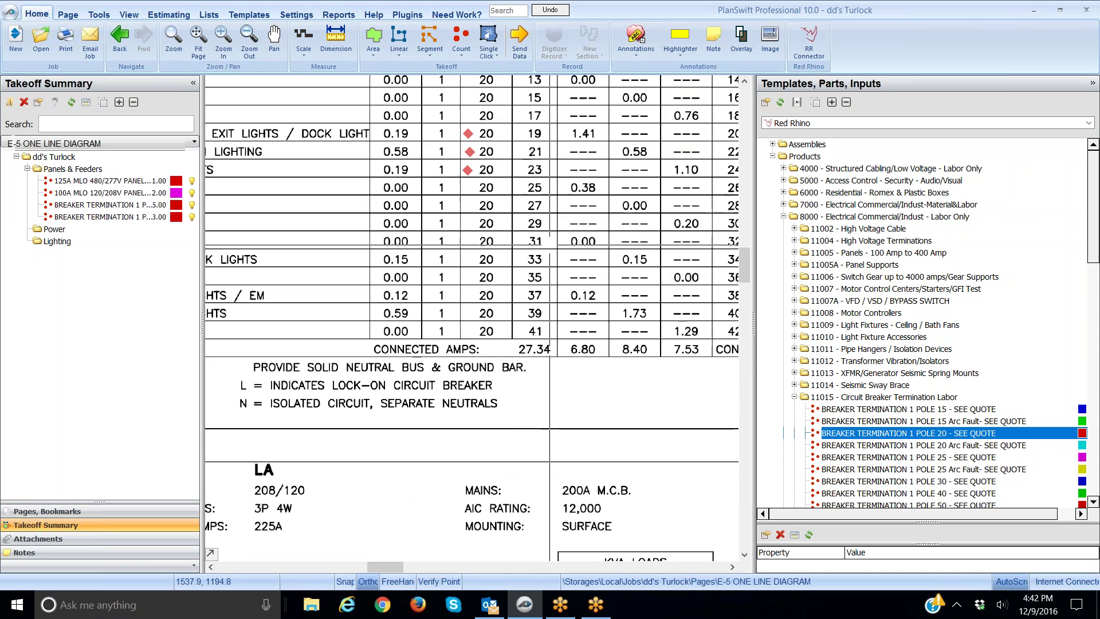
key(Escape)
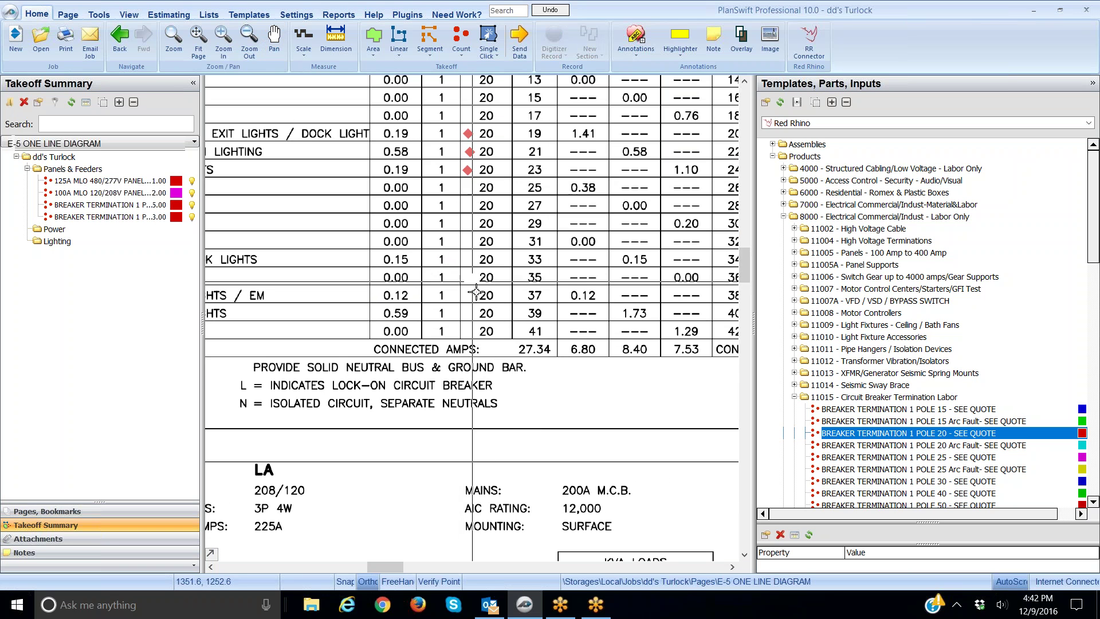
Start a BREAKER TERMINATION 3 POLE 150 - SEE QUOTE takeoff in the dd's Turlock\Panels & Feeders folder for panel LA
mouse_move(542, 261)
mouse_down()
mouse_move(528, 168)
mouse_move(554, 98)
mouse_up()
mouse_move(637, 287)
mouse_down()
mouse_move(609, 80)
mouse_move(679, 57)
mouse_up()
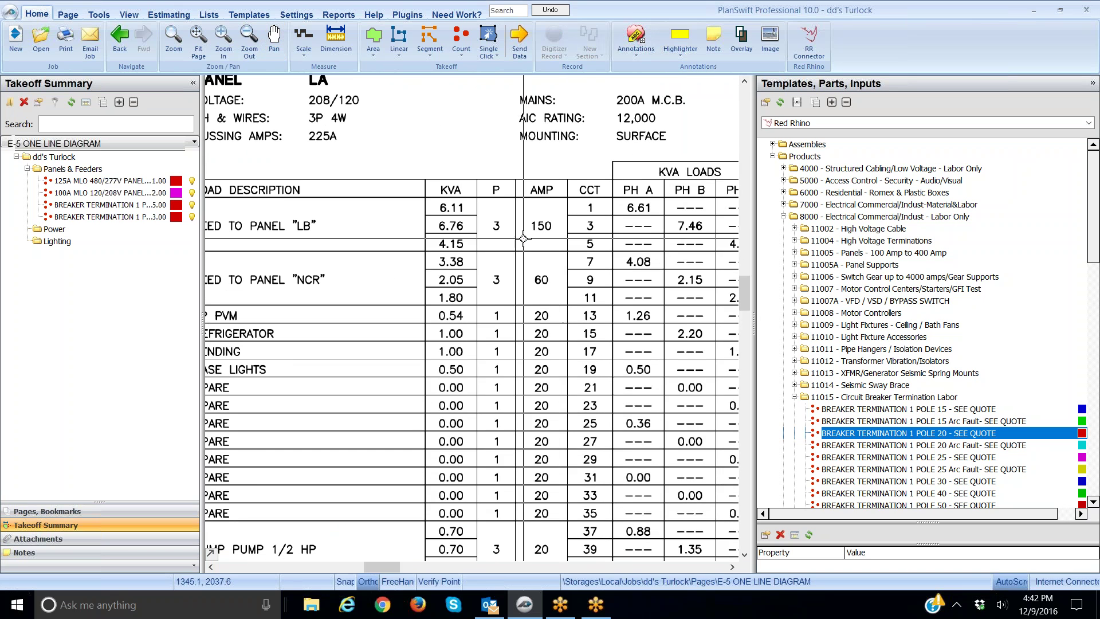
mouse_move(525, 238)
mouse_down()
mouse_move(632, 216)
mouse_move(605, 218)
mouse_up()
key(Escape)
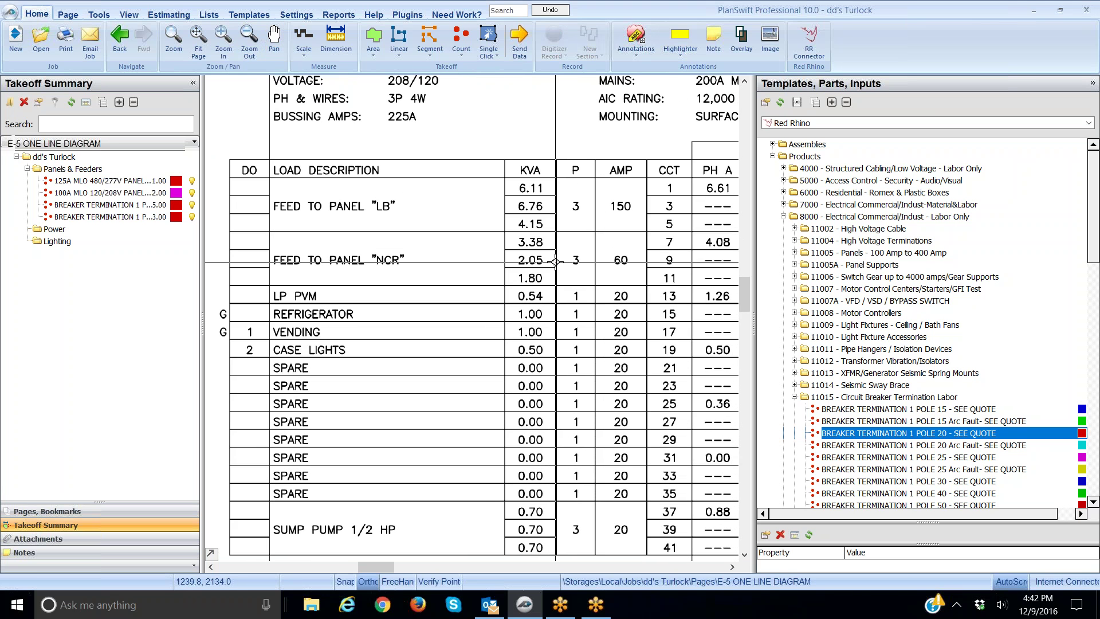
drag(556, 262, 531, 247)
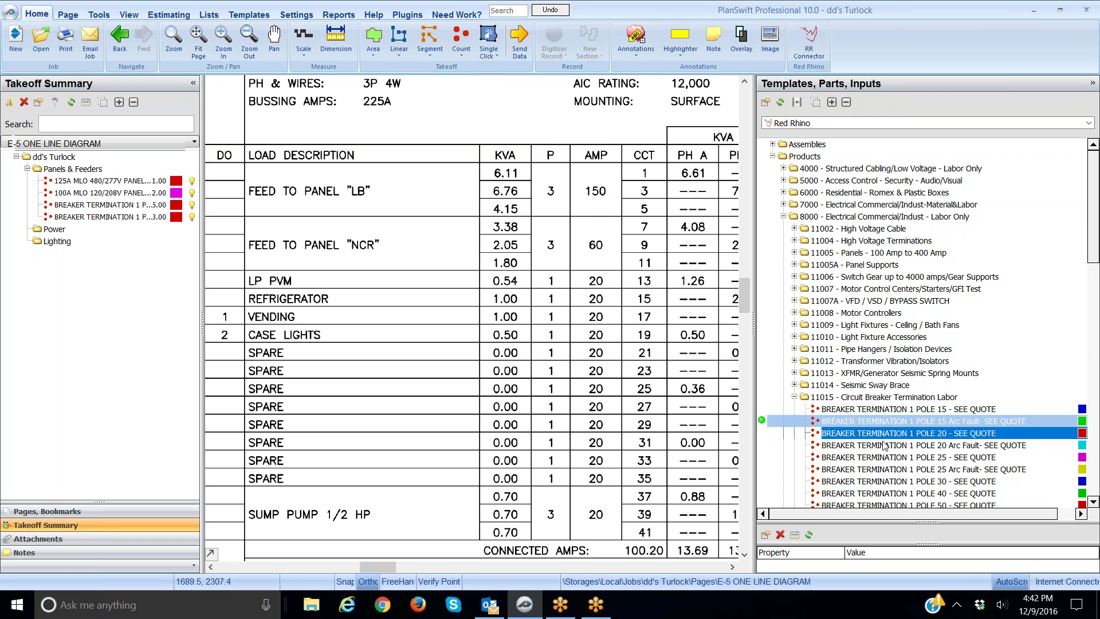
scroll(885, 445, down, 2)
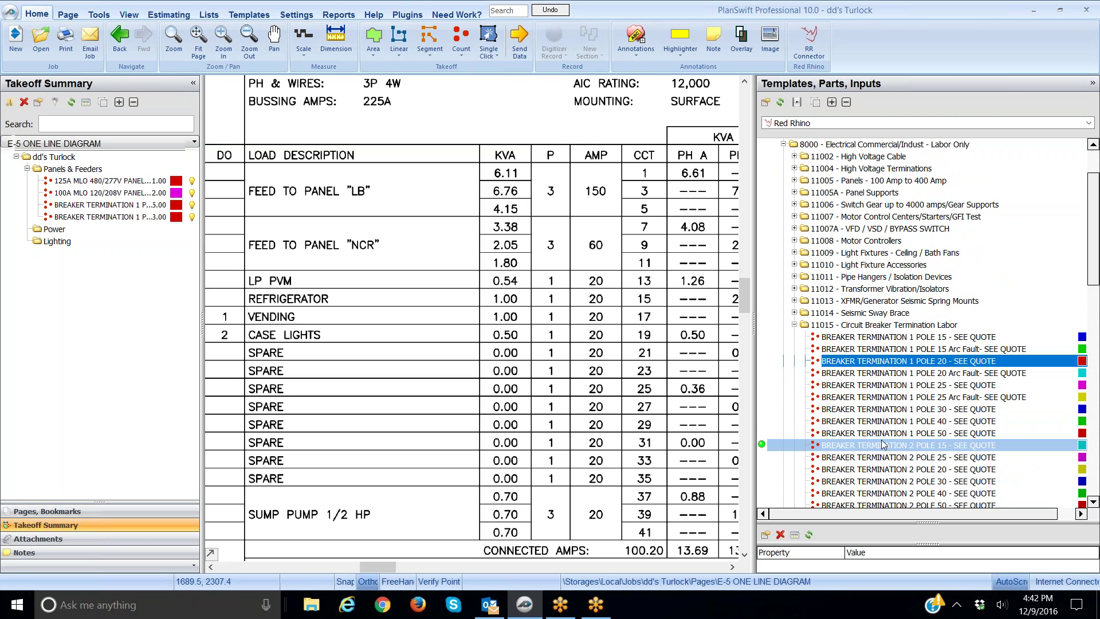
scroll(884, 444, down, 5)
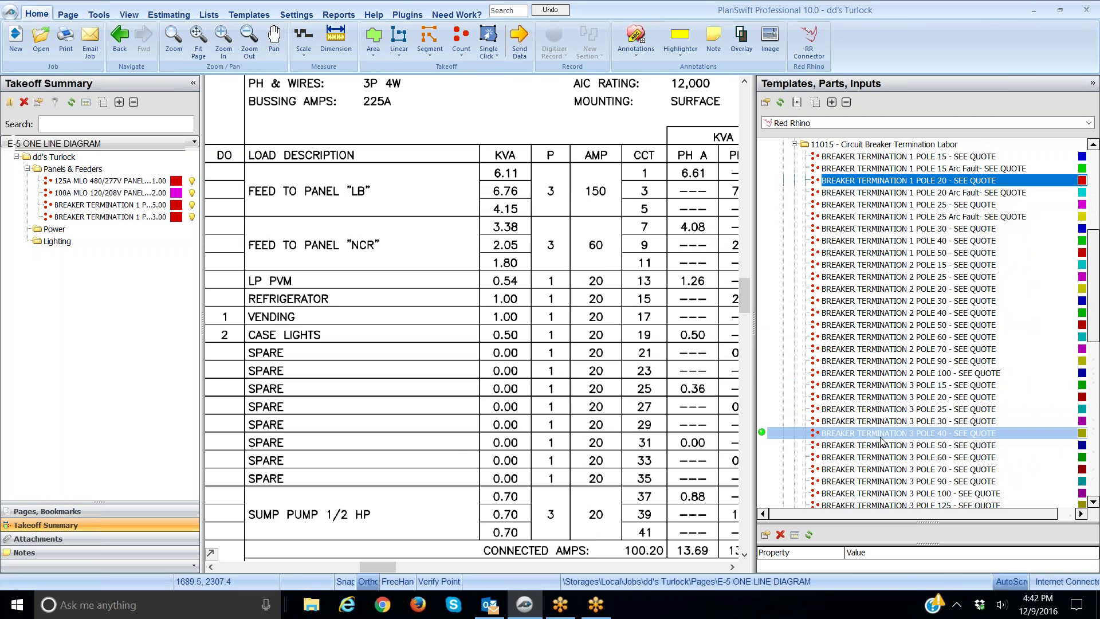
scroll(883, 441, down, 1)
scroll(882, 441, down, 1)
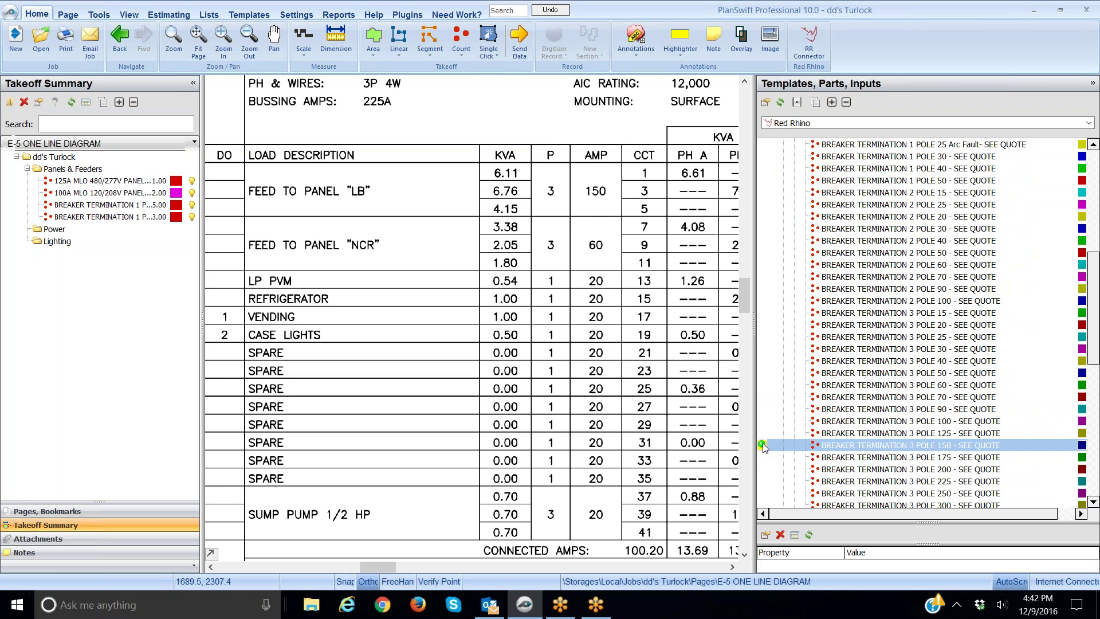
click(763, 444)
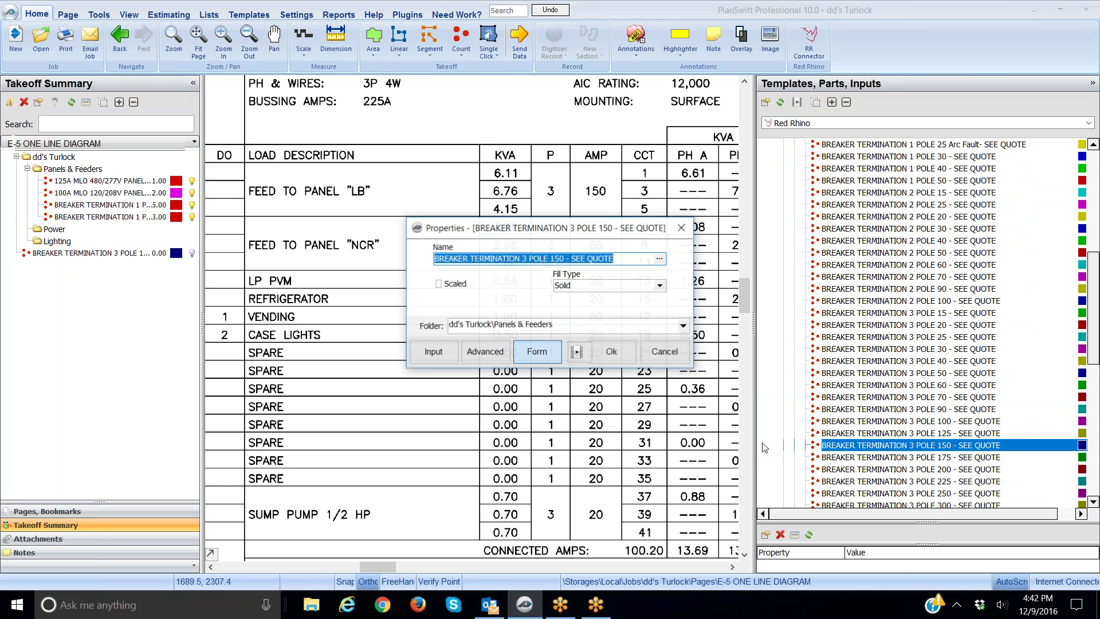
click(613, 352)
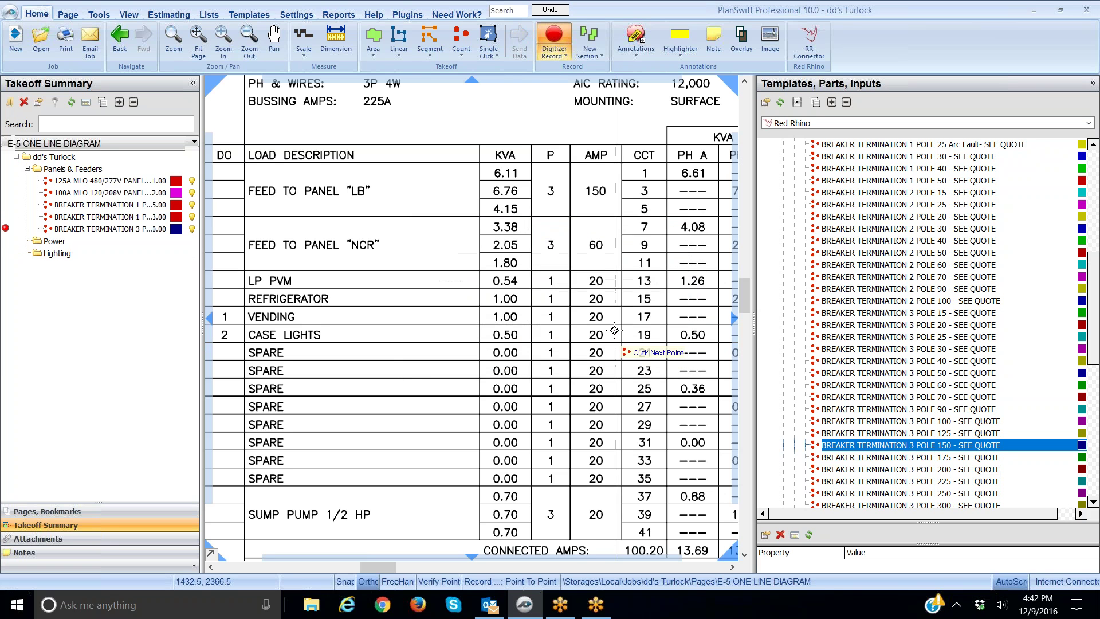
Place one breaker termination count at the 150-amp value of panel LA's feed to panel "LB" and stop recording
click(574, 188)
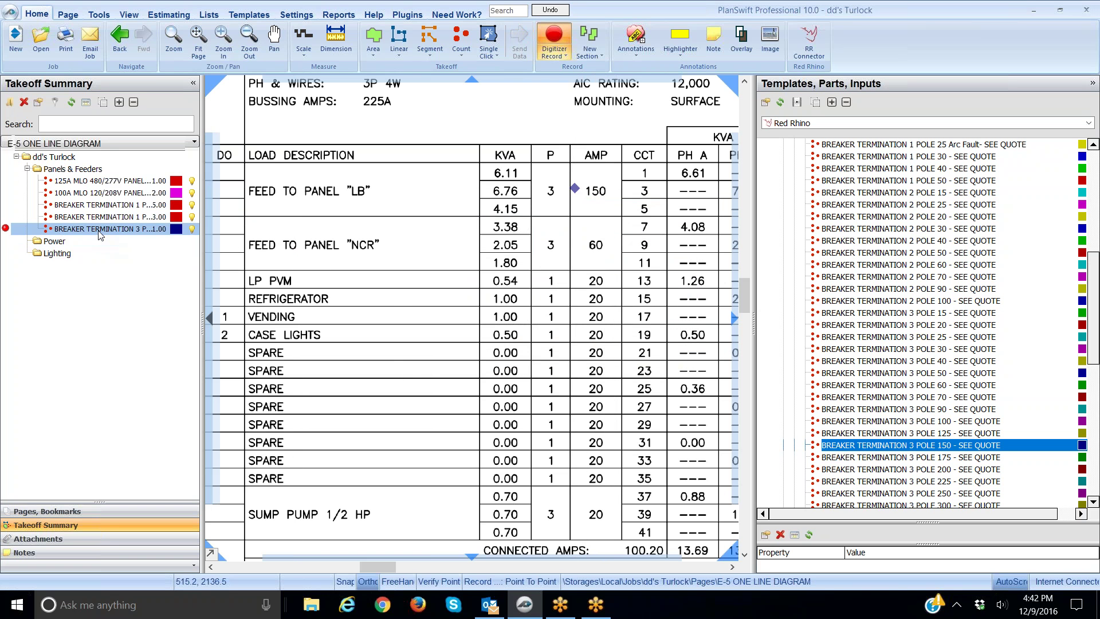
click(104, 193)
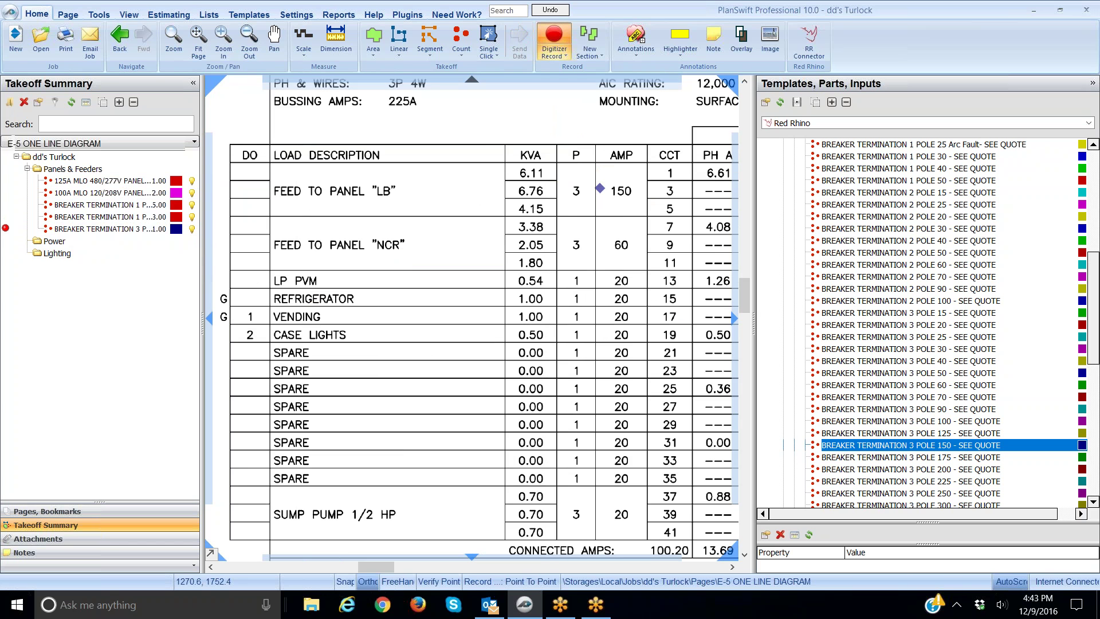
click(553, 38)
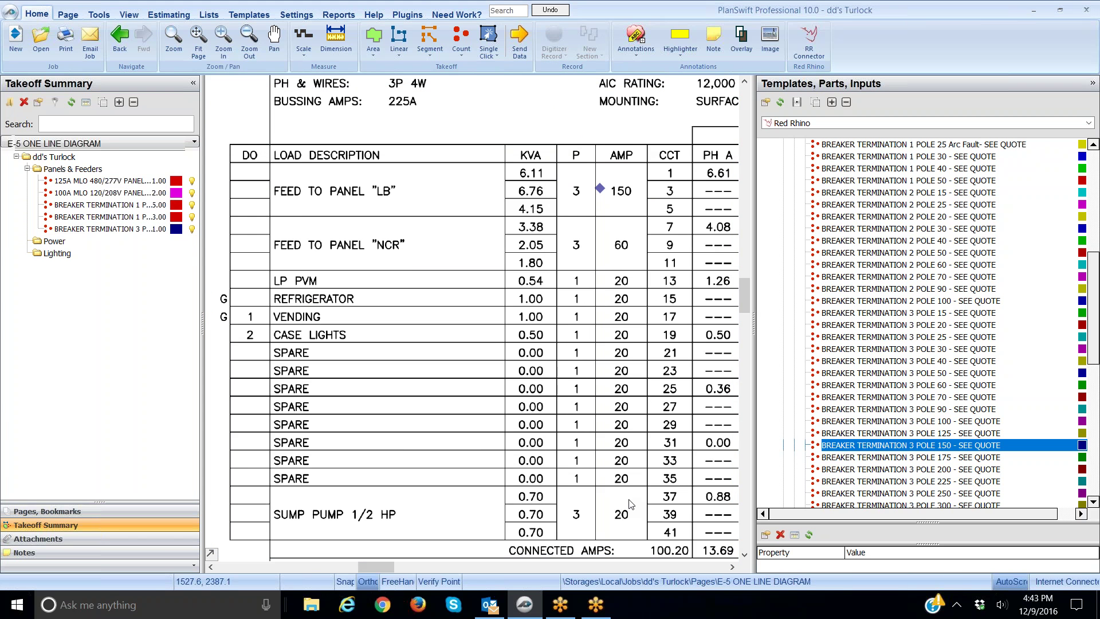